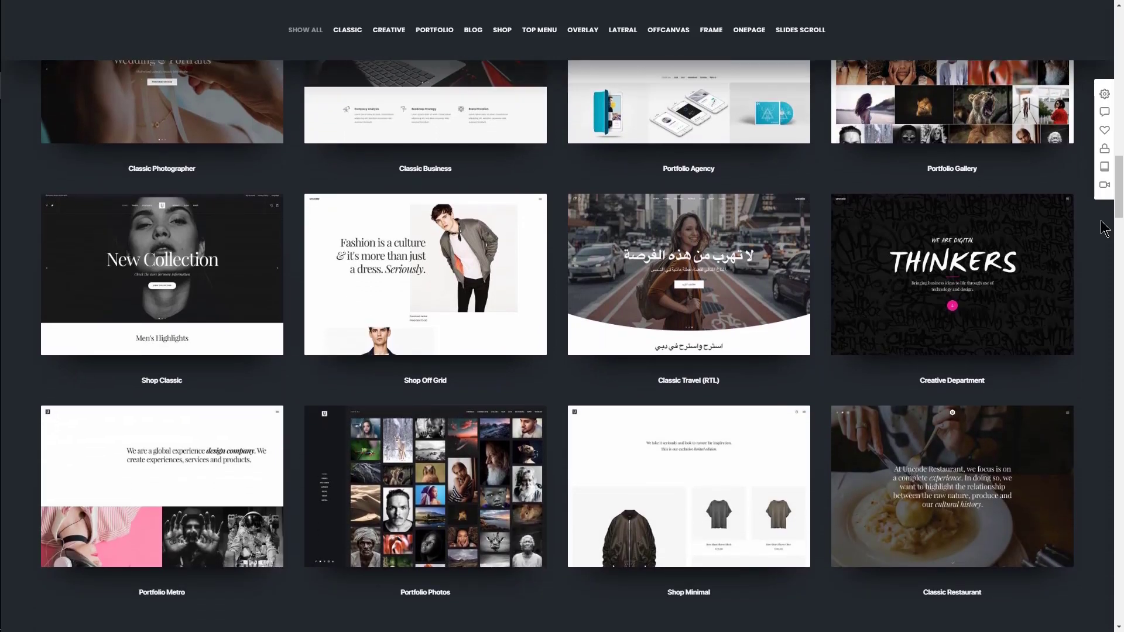
Browse the theme's gallery of demo layouts, covering the shop, portfolio, blog, creative and classic designs
scroll(1104, 229, down, 3)
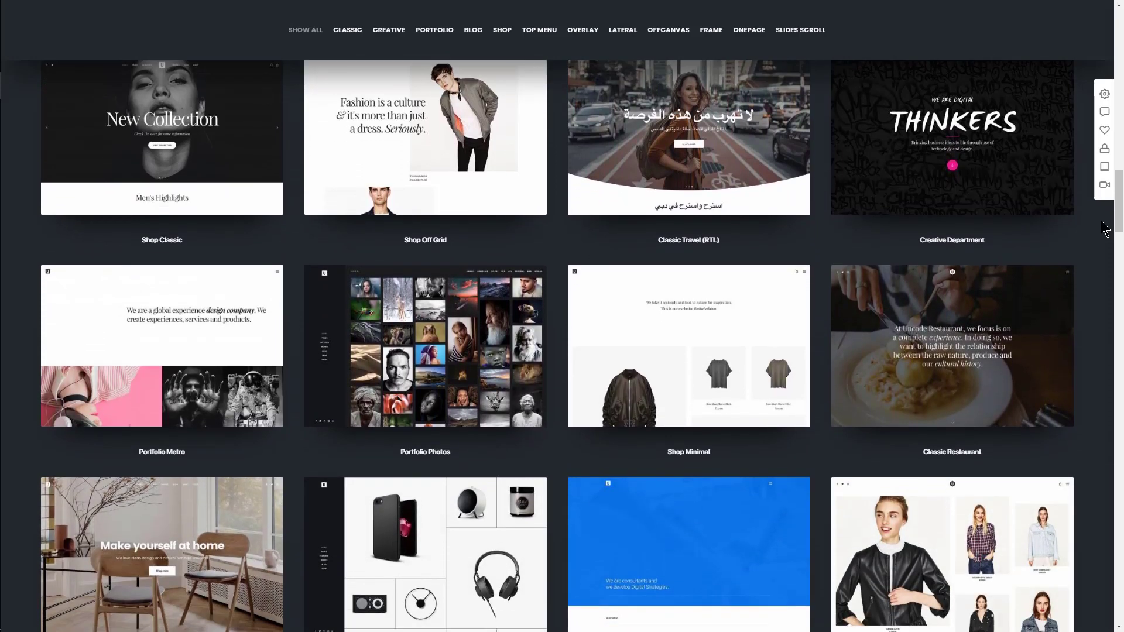
scroll(1105, 229, down, 3)
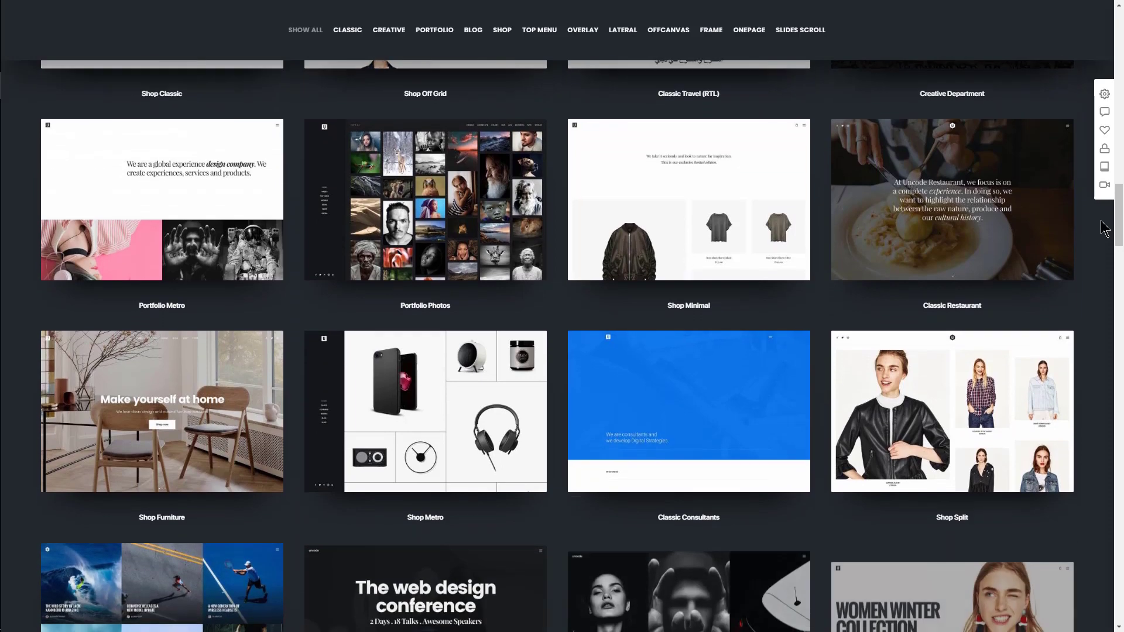
scroll(1105, 229, down, 3)
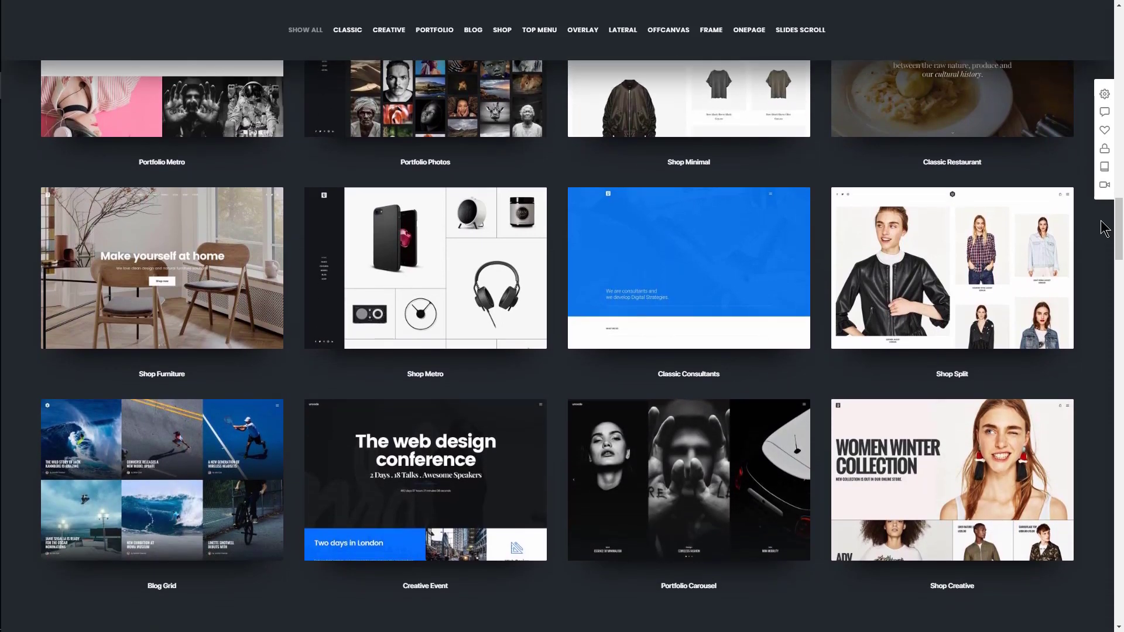
scroll(1105, 228, down, 3)
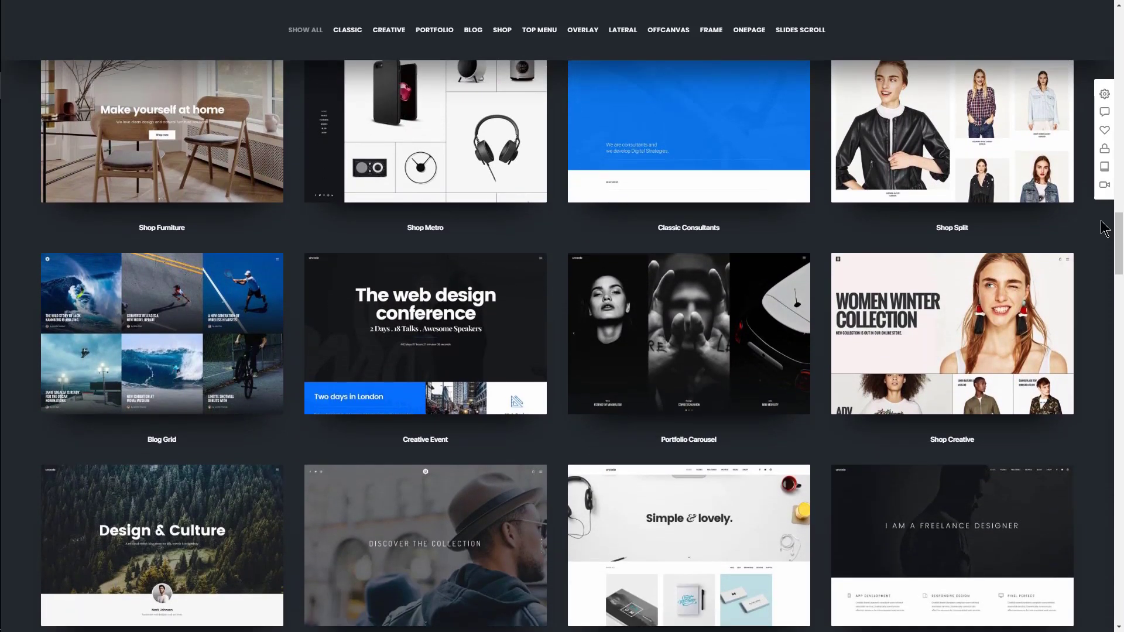
scroll(1105, 228, down, 3)
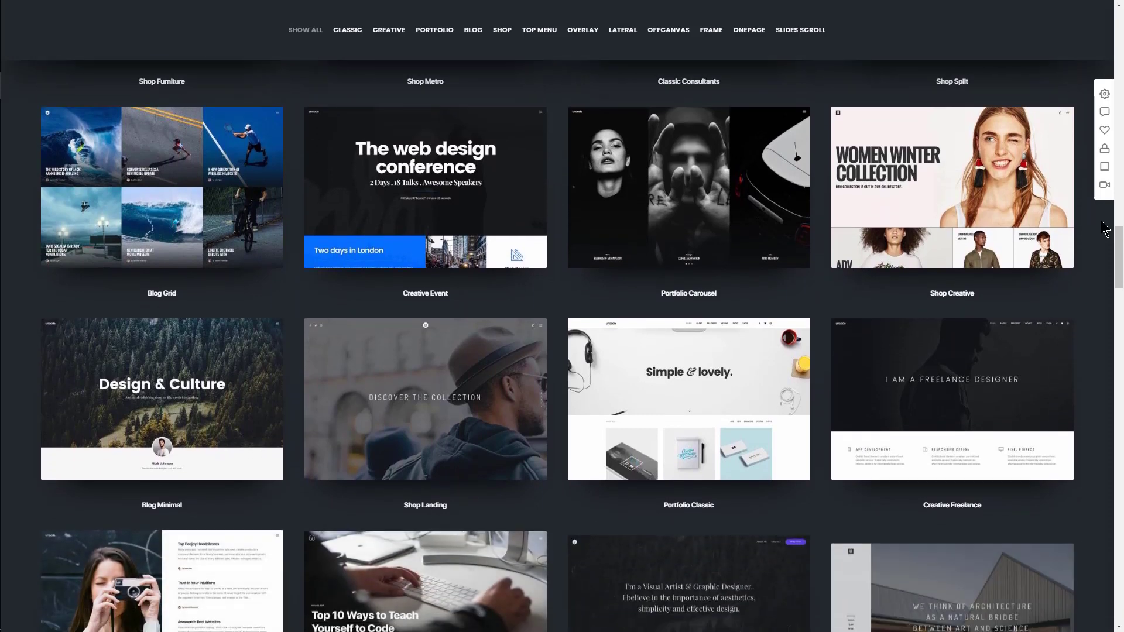
scroll(1105, 228, down, 3)
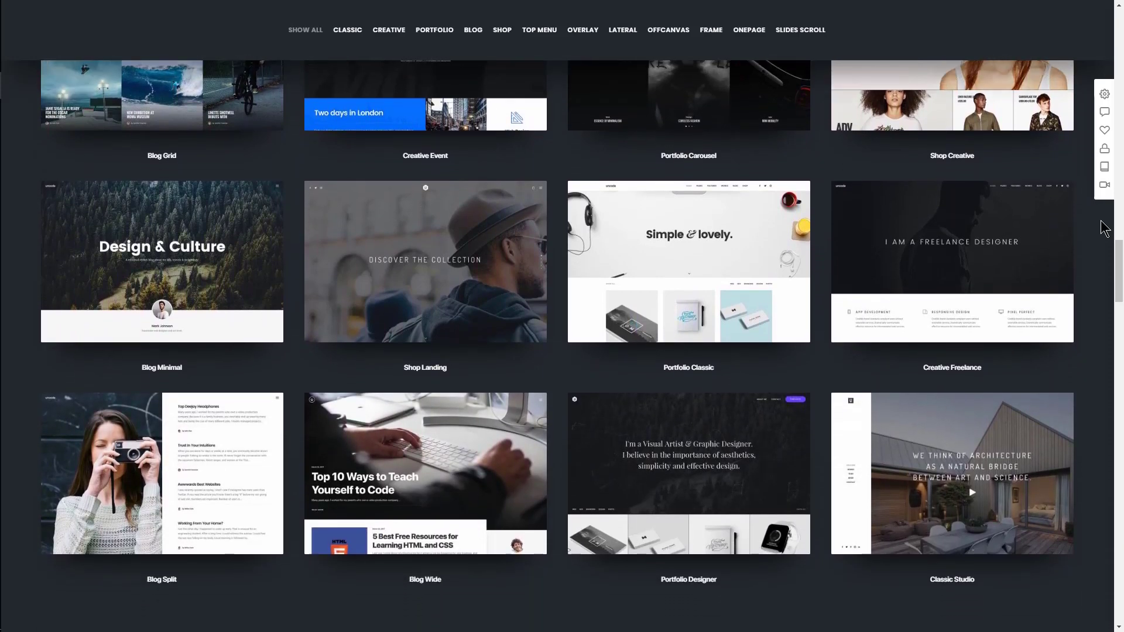
scroll(1105, 228, down, 3)
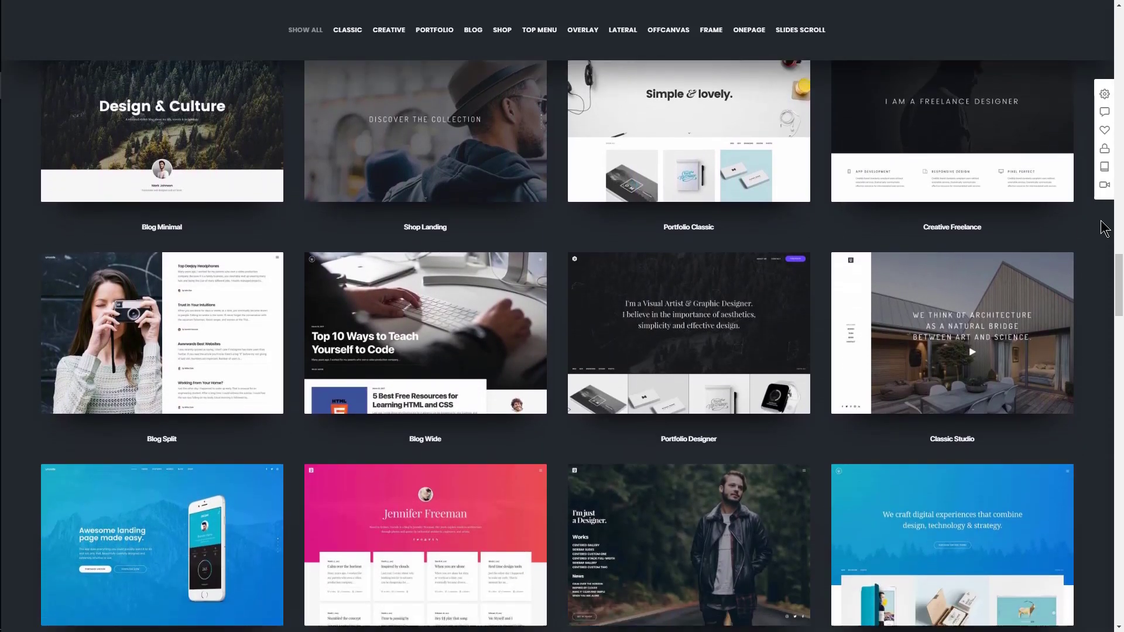
scroll(1105, 228, down, 3)
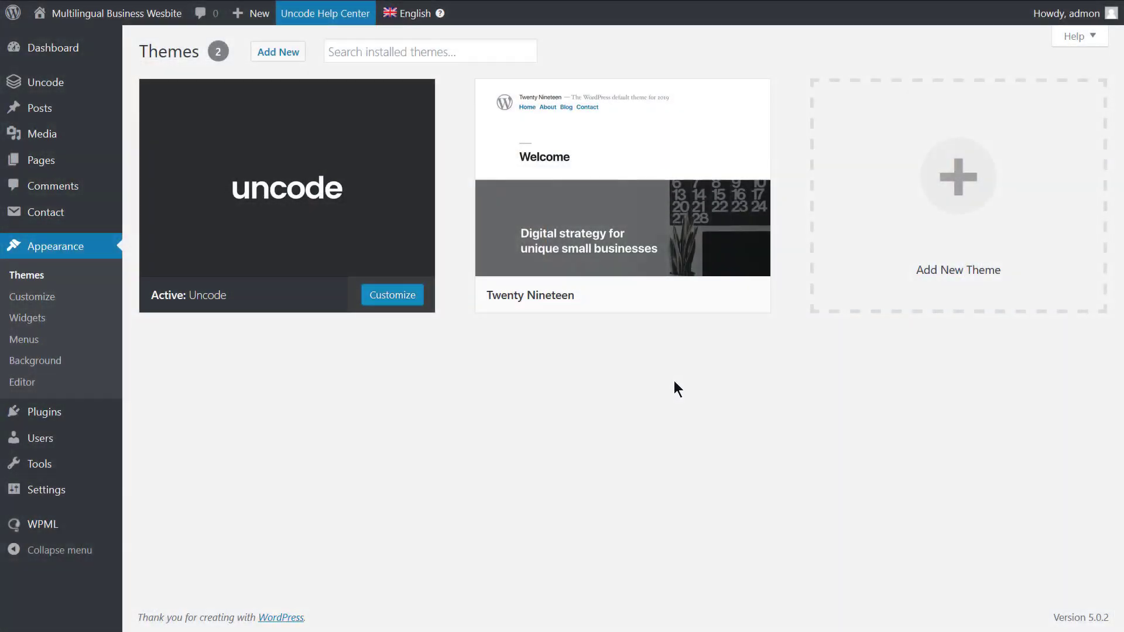
Install the required Uncode Core and Uncode Page Builder (Visual Composer) plugins together from Uncode's plugin installer
mouse_move(325, 217)
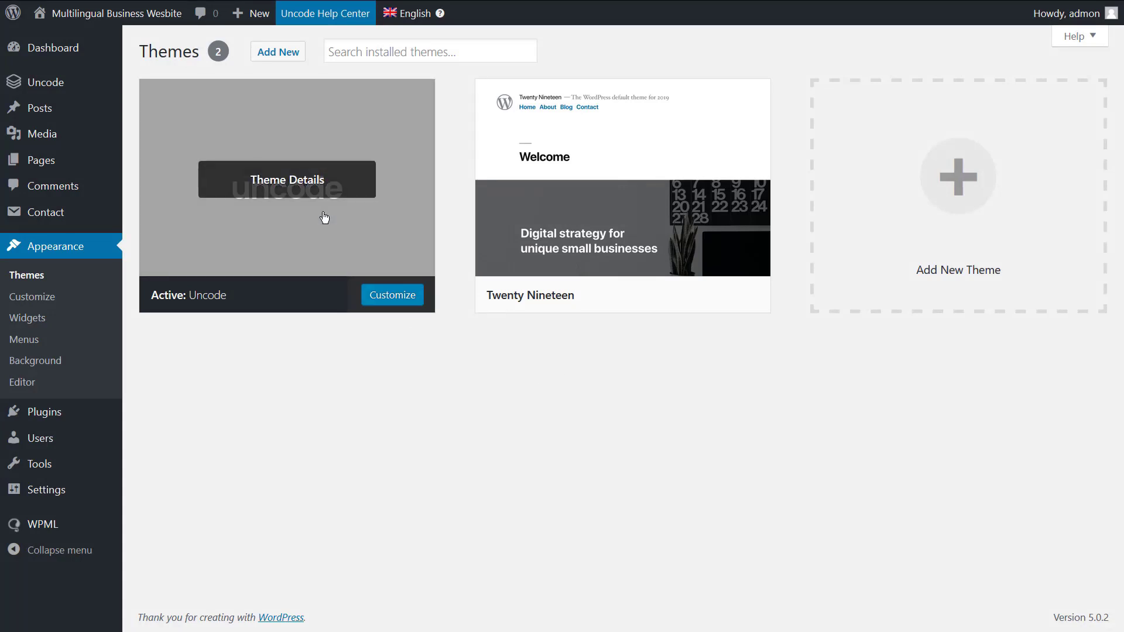
mouse_move(75, 83)
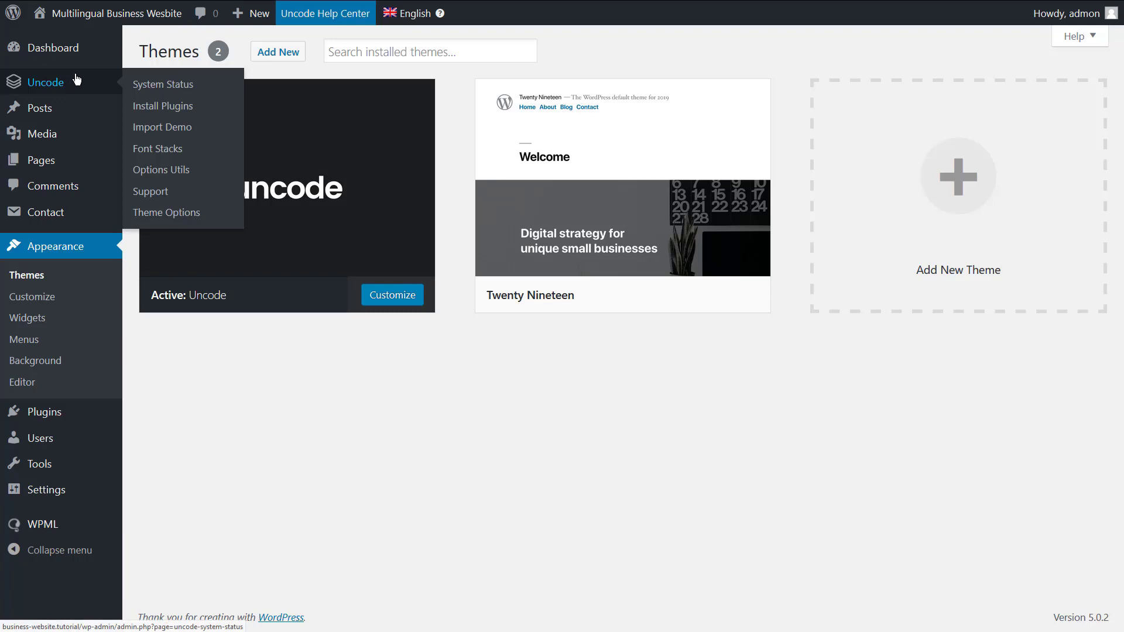
click(154, 109)
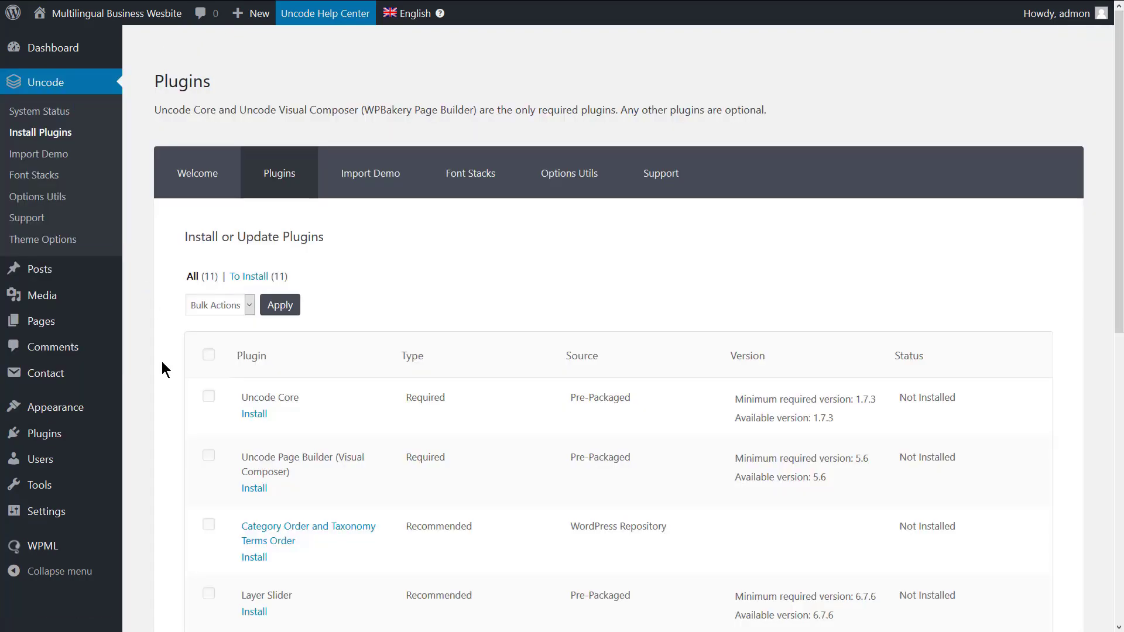
click(208, 396)
click(208, 455)
click(249, 304)
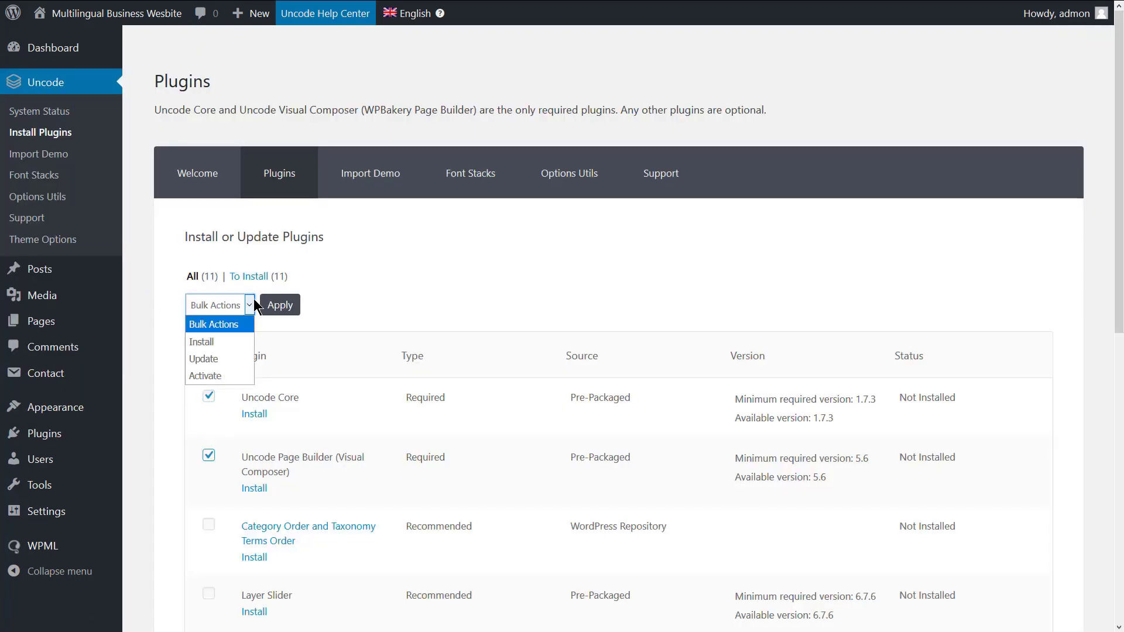
click(231, 342)
click(282, 309)
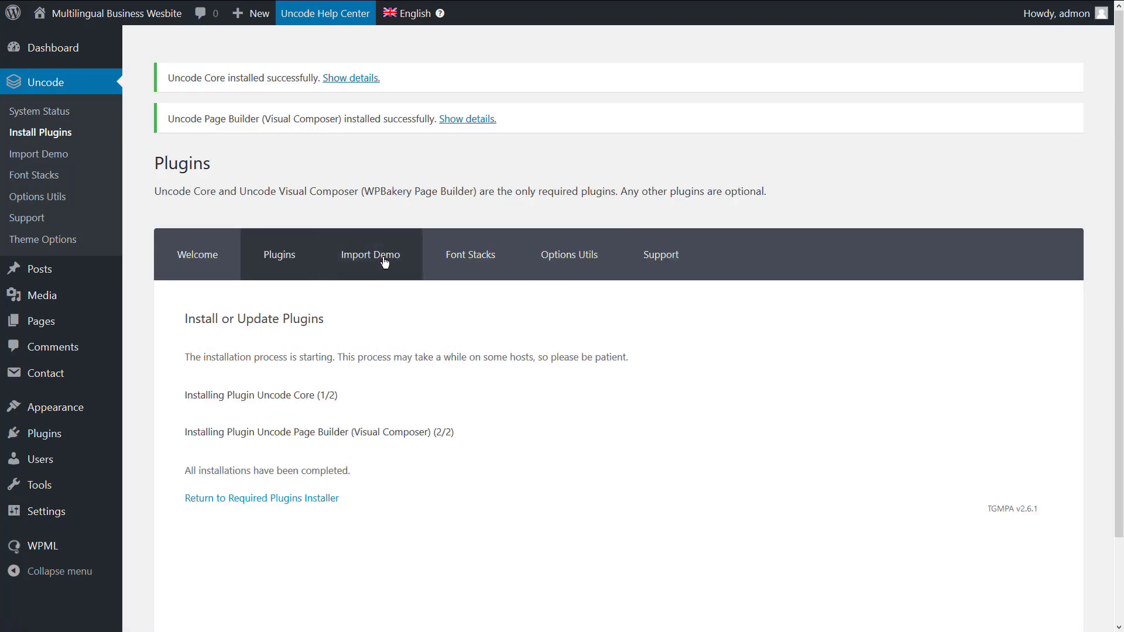
Open the demo importer's single-layout selection and look through its list of pages
click(385, 262)
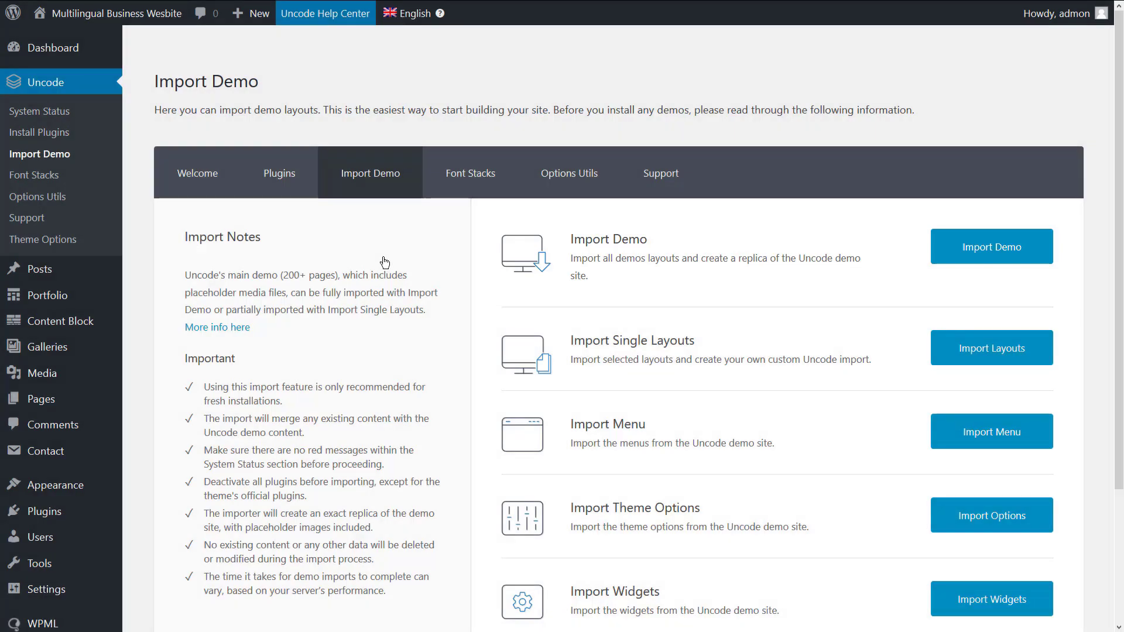
click(992, 348)
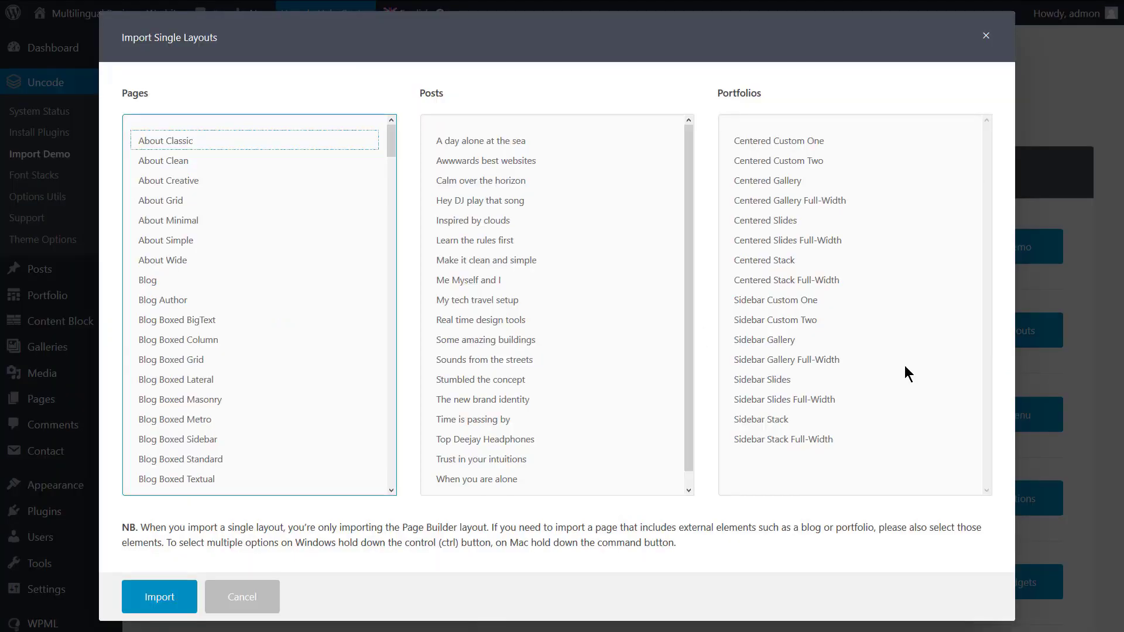
click(255, 142)
drag(390, 139, 393, 474)
click(193, 325)
key(f)
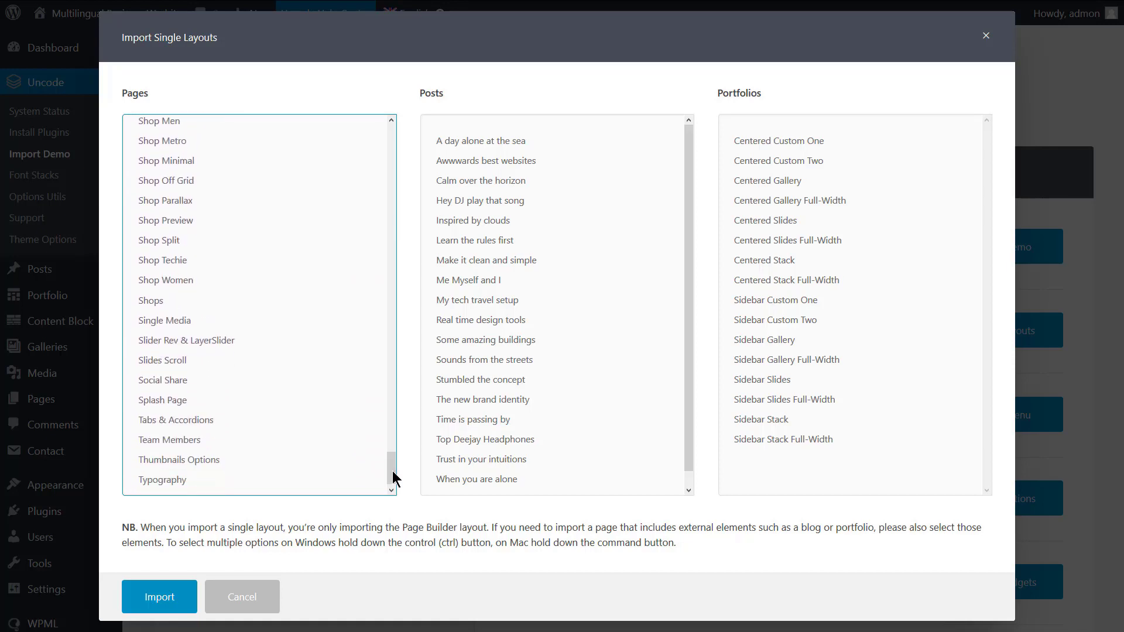
Import the portfolios Centered Custom One, Centered Gallery, Centered Slides, Centered Slides Full-Width and Centered Stack Full-Width
click(810, 144)
ctrl+click(787, 181)
ctrl+click(779, 221)
ctrl+click(773, 241)
ctrl+click(767, 282)
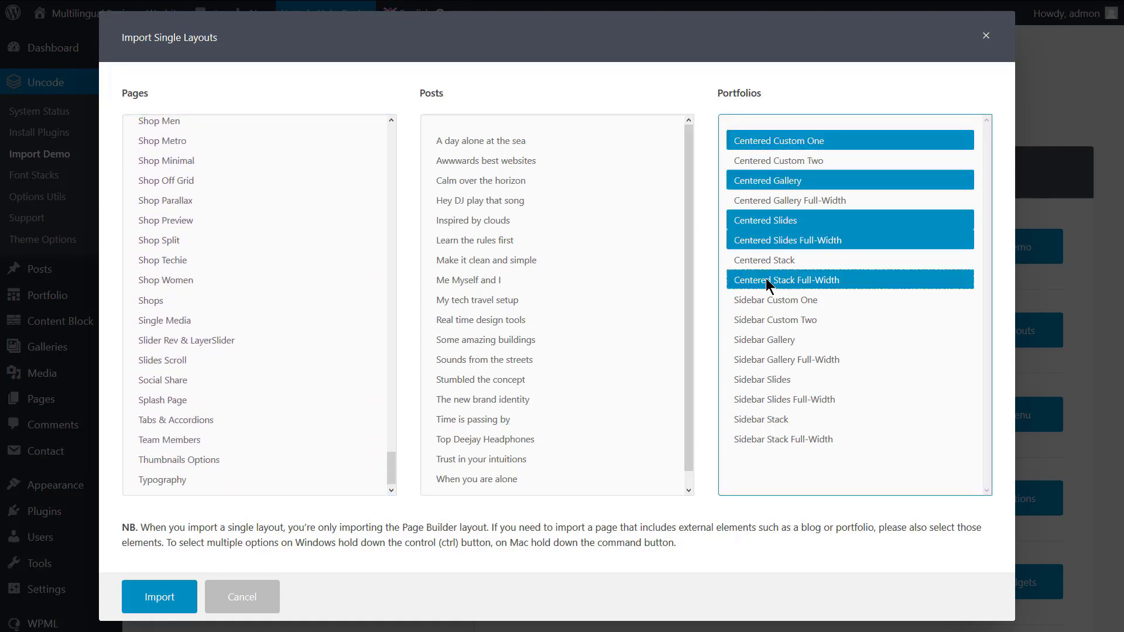
click(151, 594)
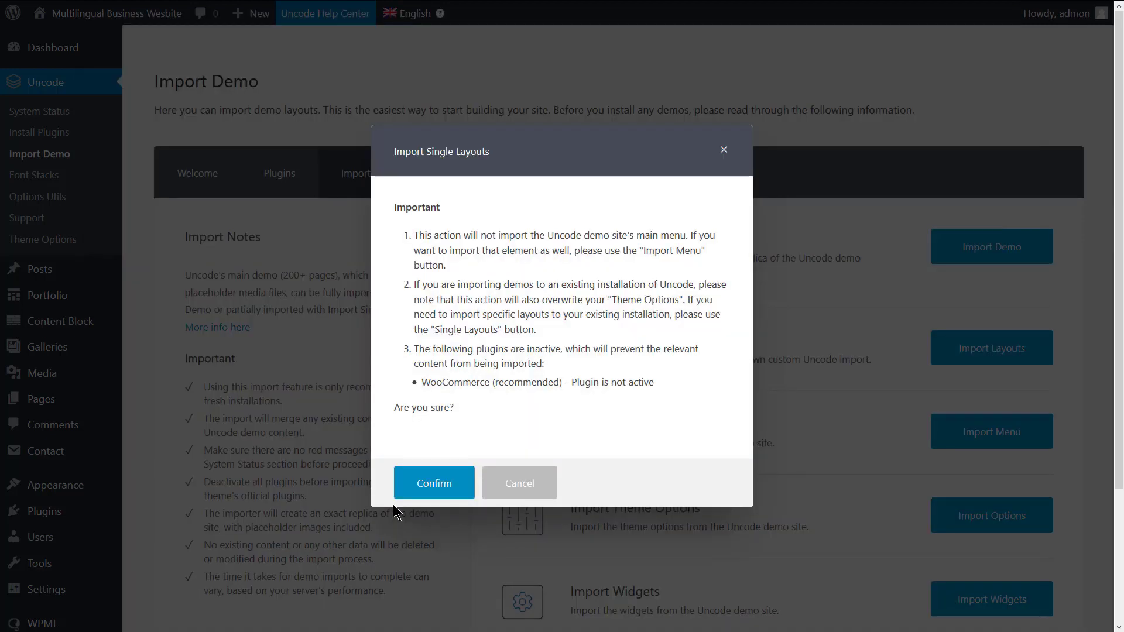
click(428, 488)
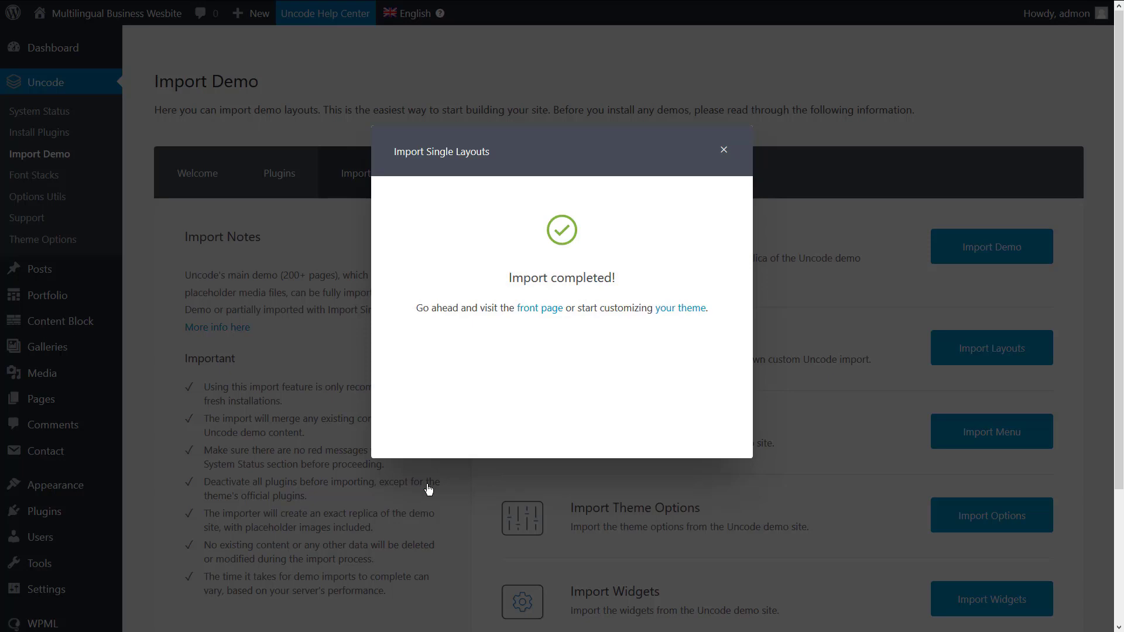
click(725, 151)
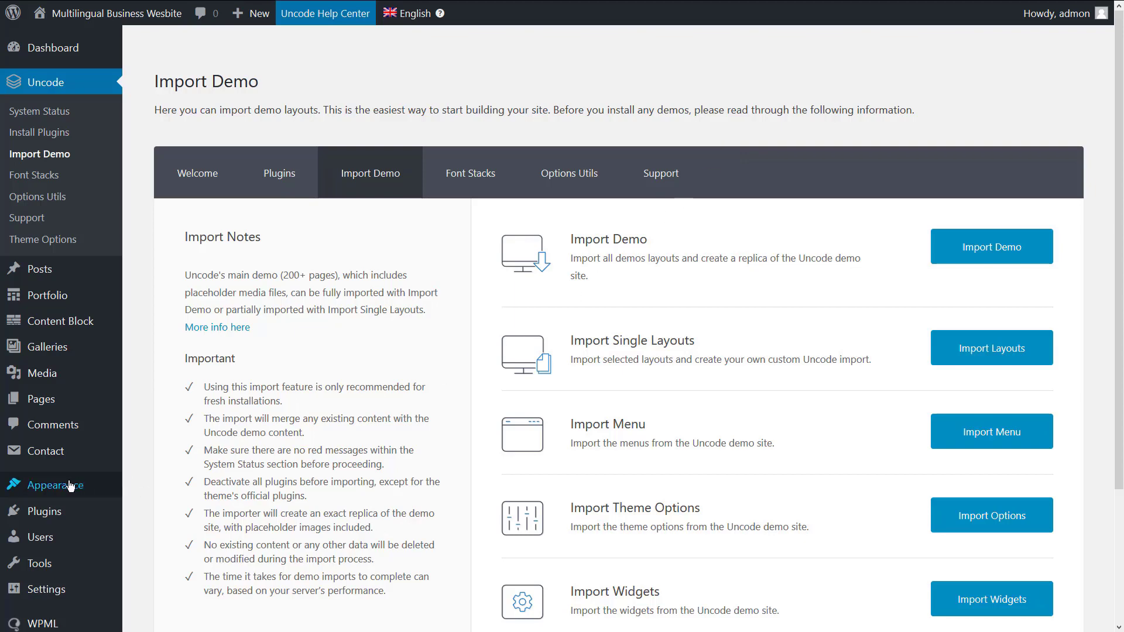
Create a new English navigation menu named Main Menu
mouse_move(70, 486)
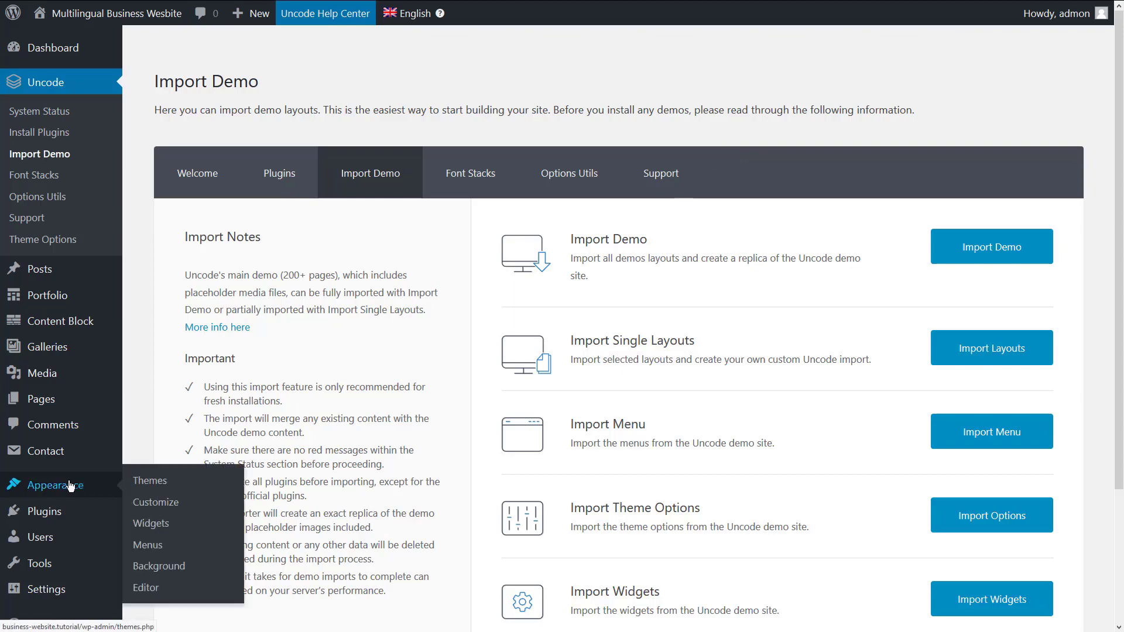
click(151, 545)
click(472, 185)
text(M)
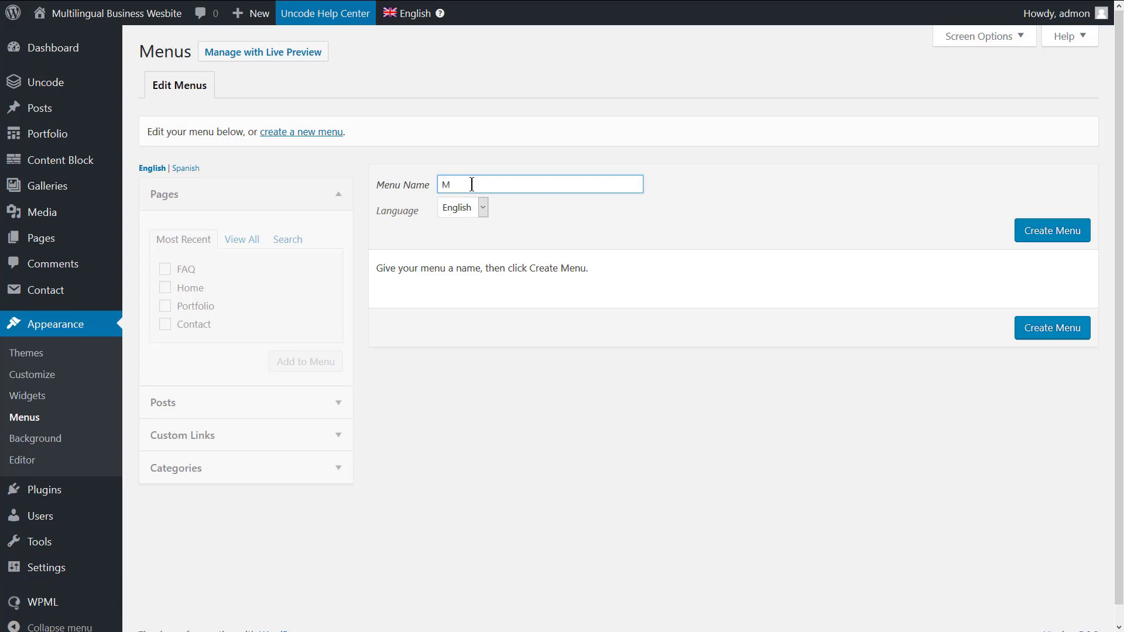
text(ain Menu)
click(1037, 232)
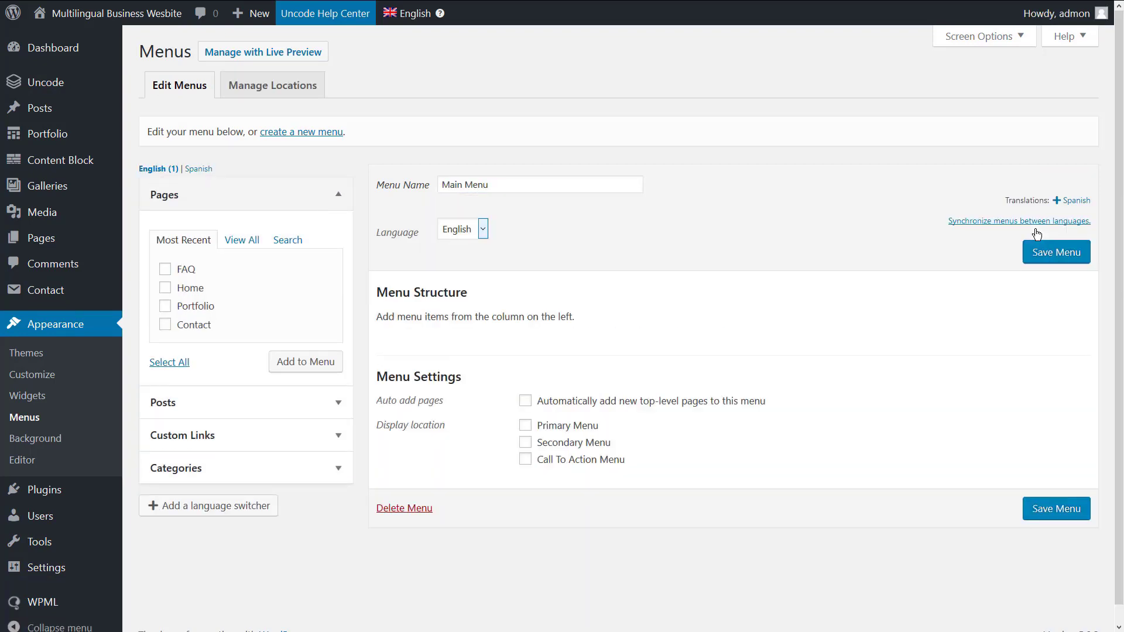
Assign Main Menu to the Primary Menu location and add the FAQ, Home, Portfolio and Contact pages to it
click(580, 426)
click(165, 269)
click(165, 288)
click(165, 307)
click(165, 325)
click(293, 366)
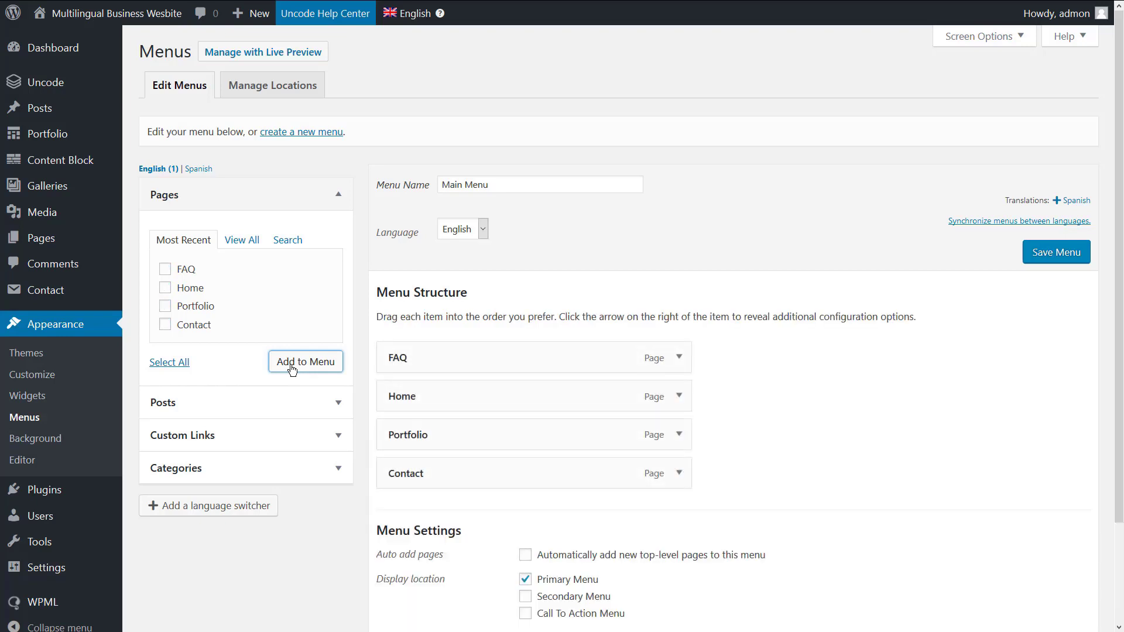
Reorder the menu items as Home, Portfolio, FAQ, Contact and save the menu
drag(413, 388, 411, 352)
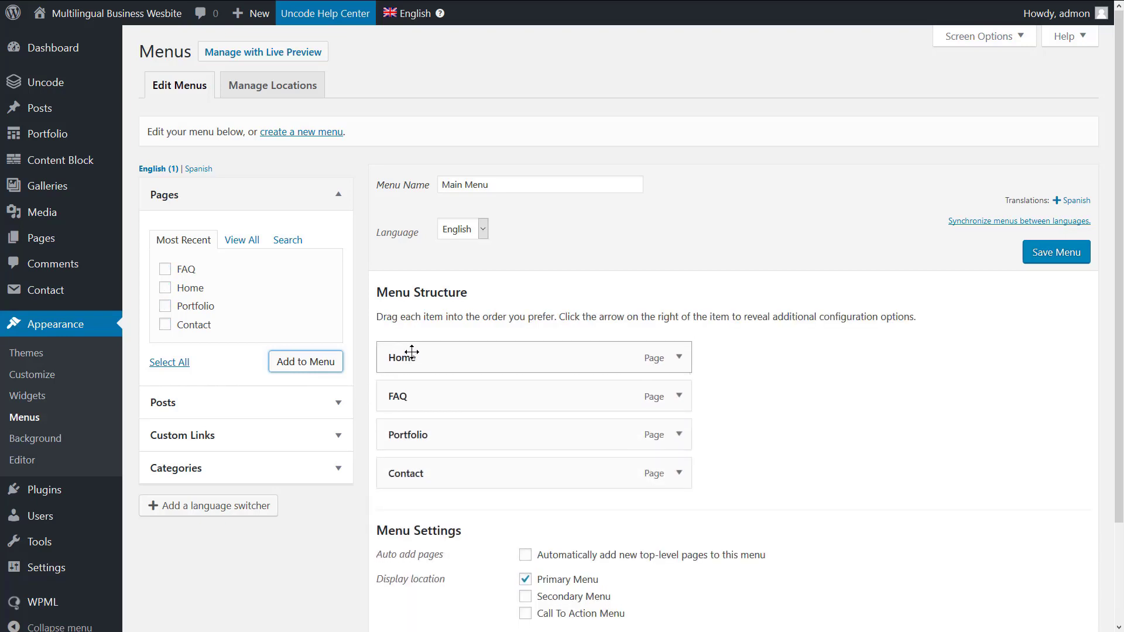
drag(423, 436, 411, 390)
click(1042, 257)
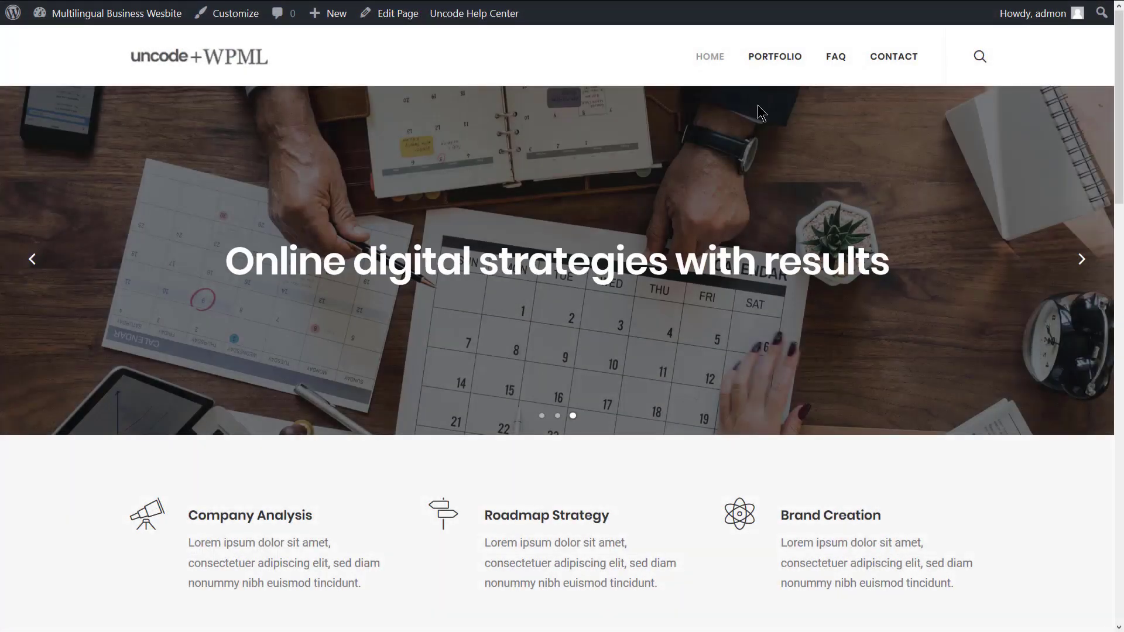
Check the Portfolio and Contact pages on the live site through its main menu
click(775, 61)
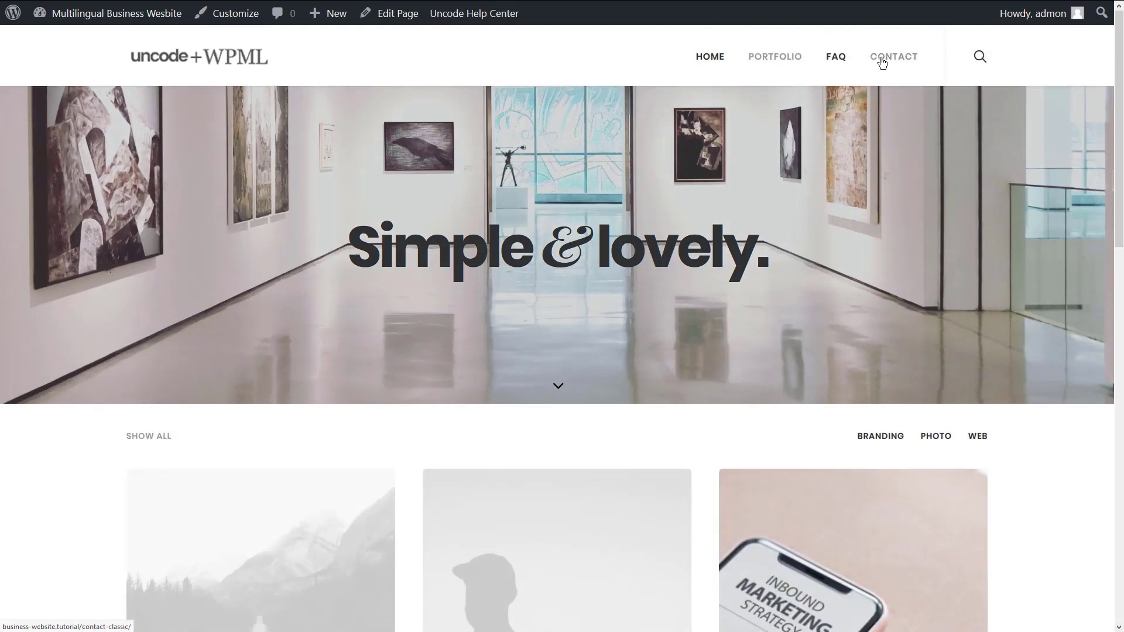
click(879, 59)
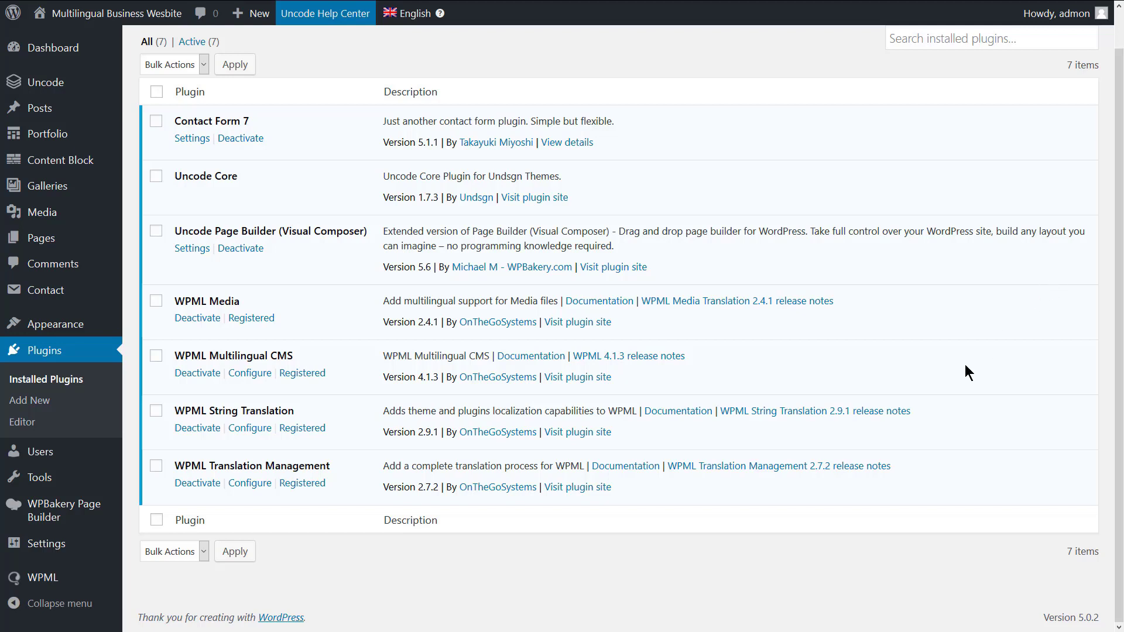
Open the WPML settings and review the multilingual content setup options
mouse_move(74, 588)
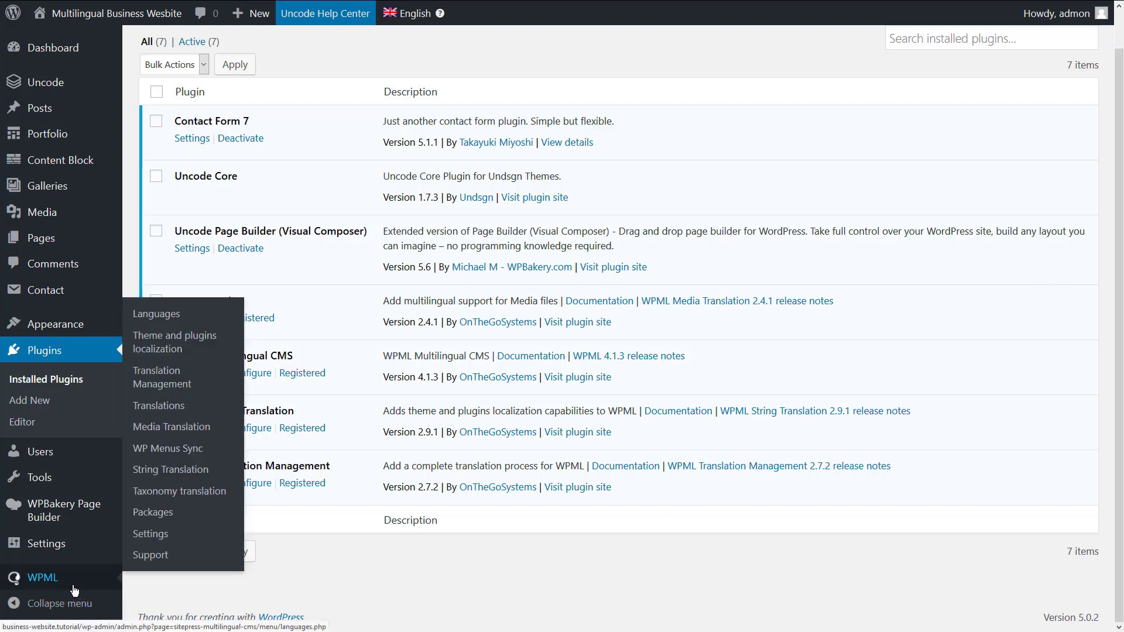
click(144, 535)
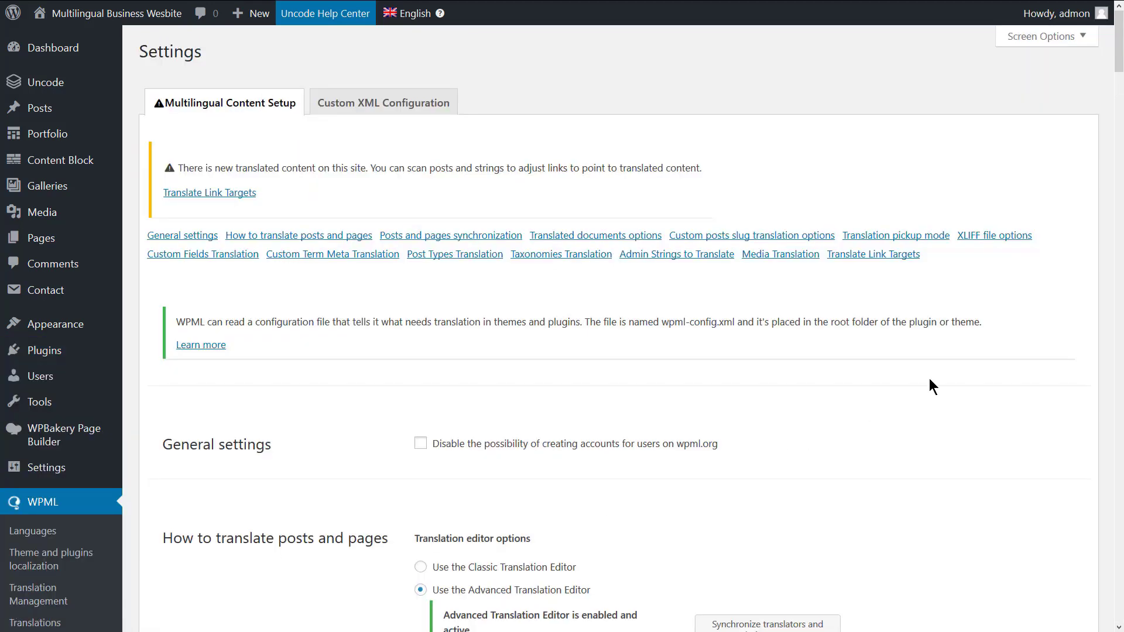
drag(1120, 64, 1120, 101)
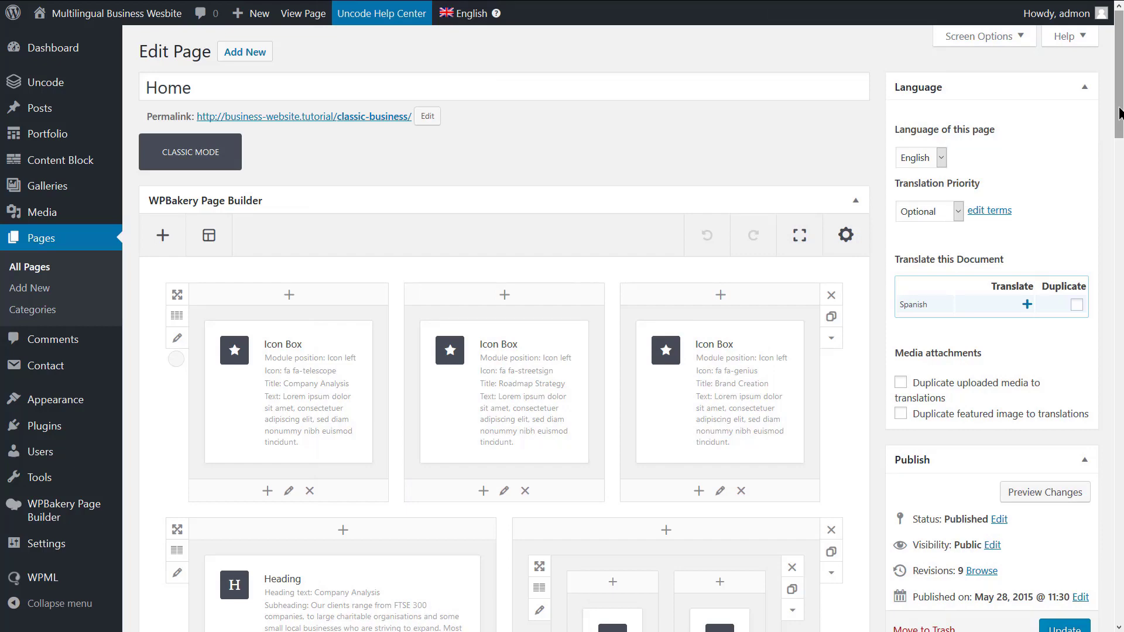
Check the header settings in the Home page's options to find which content block it uses
drag(1119, 112, 1119, 494)
click(212, 403)
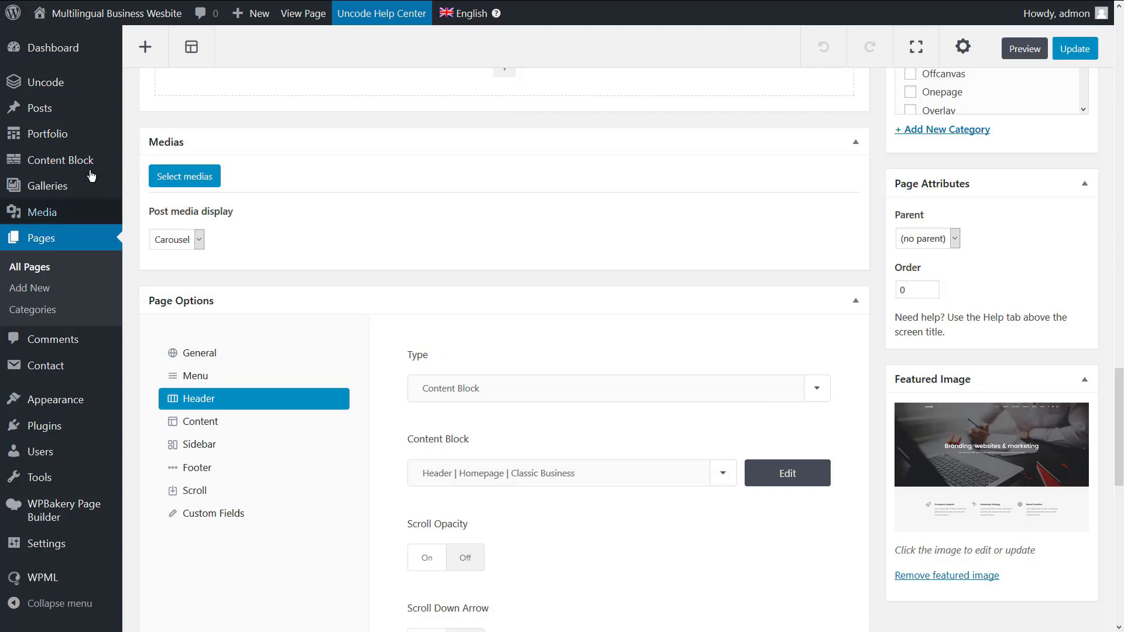
Open the Spanish translation of the content block Header | Homepage | Classic Business
mouse_move(91, 167)
click(152, 166)
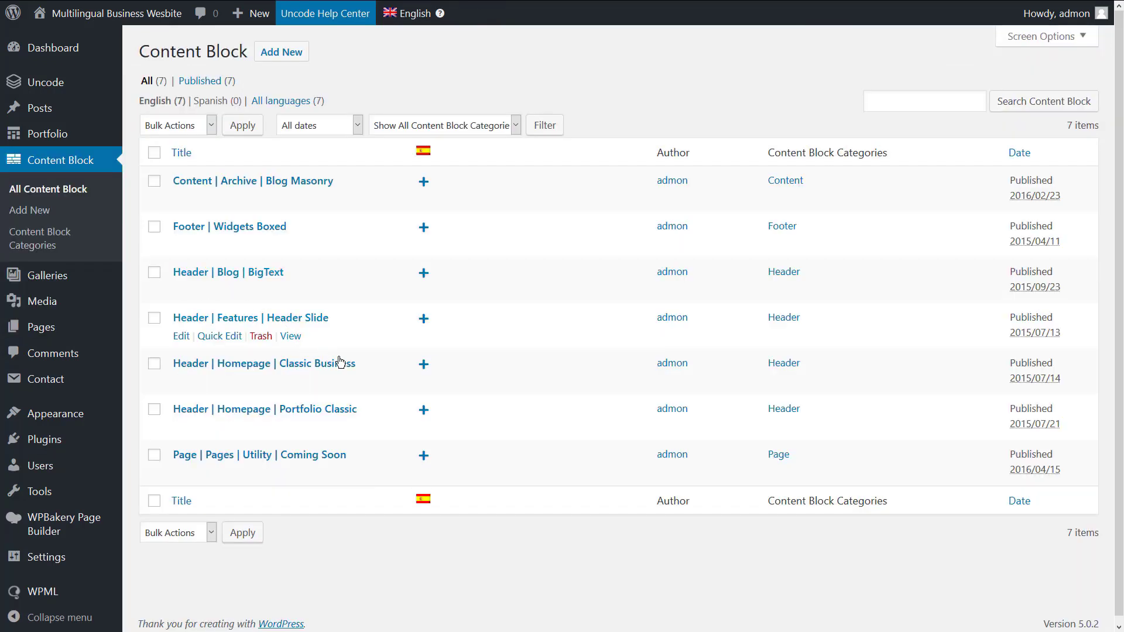
click(423, 365)
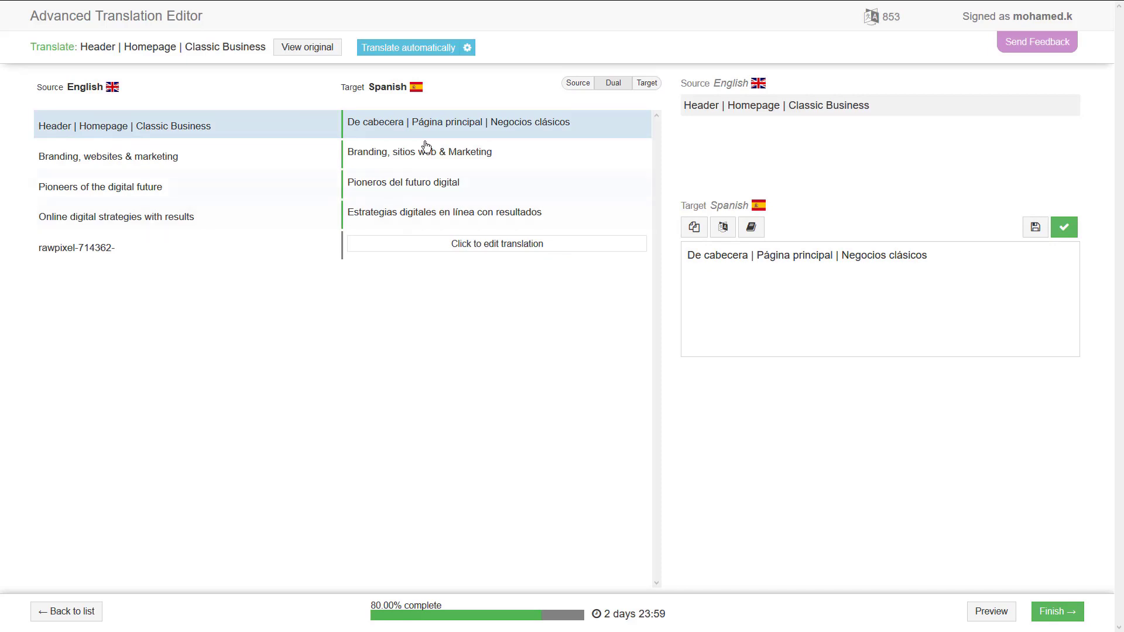
Machine-translate the unsaved segments of the header content block, marking sentences as complete without additional review, and finish the translation
click(417, 50)
click(398, 176)
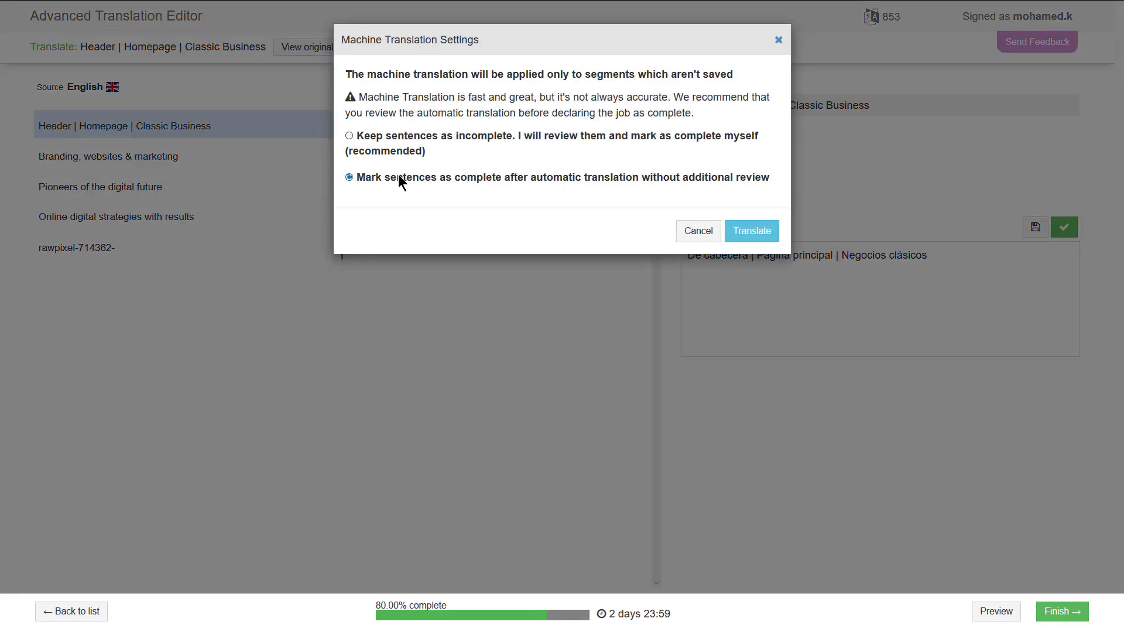
click(752, 231)
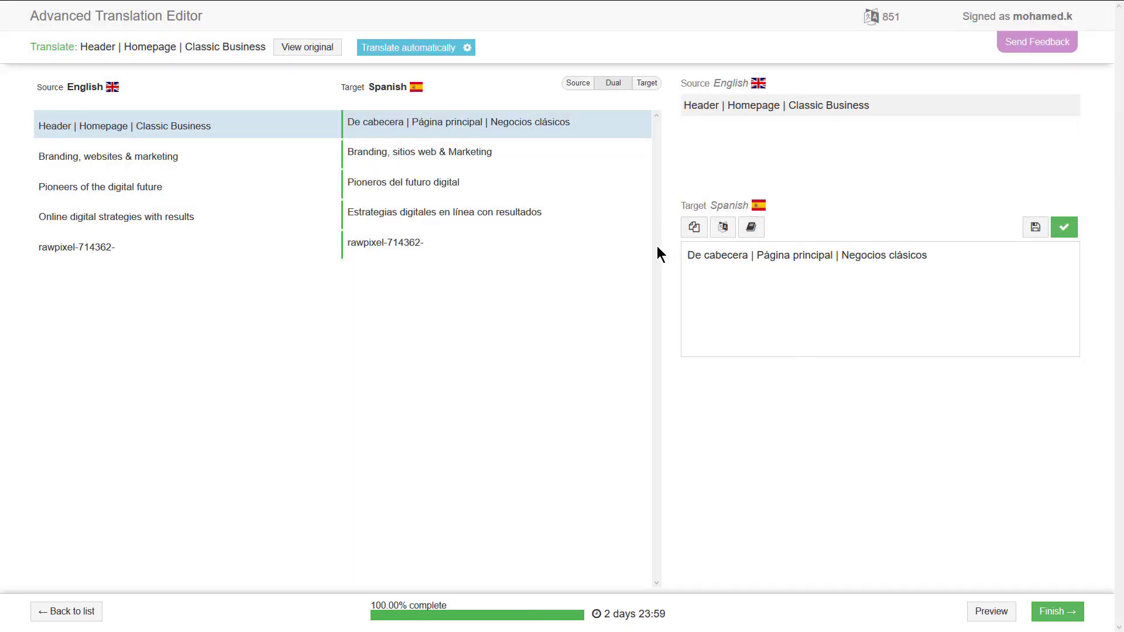
click(1042, 611)
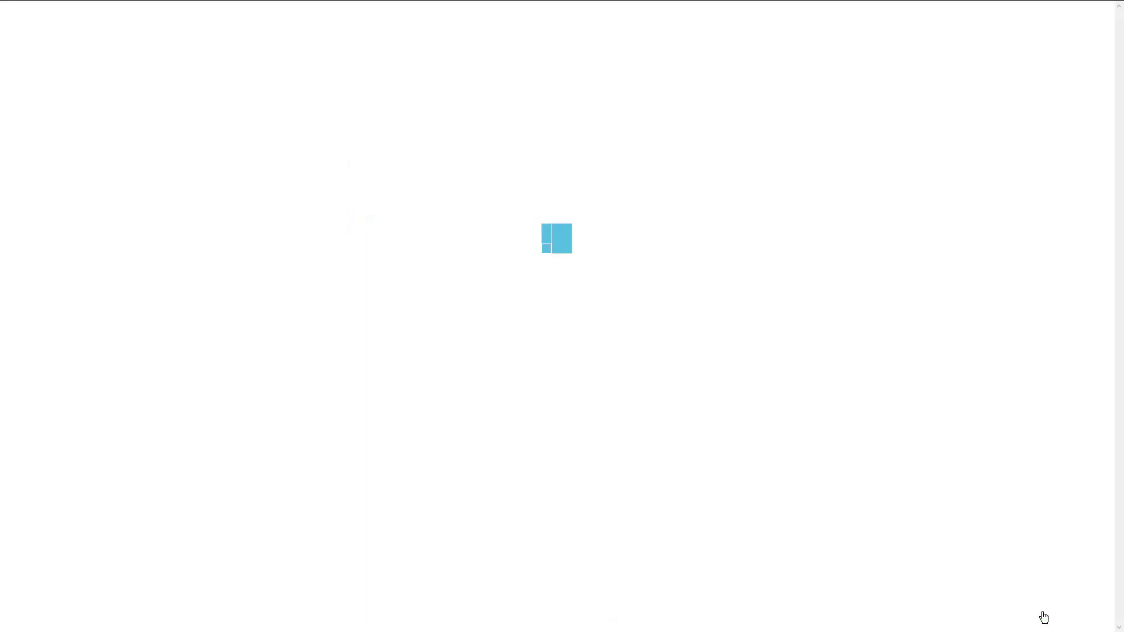
click(1044, 615)
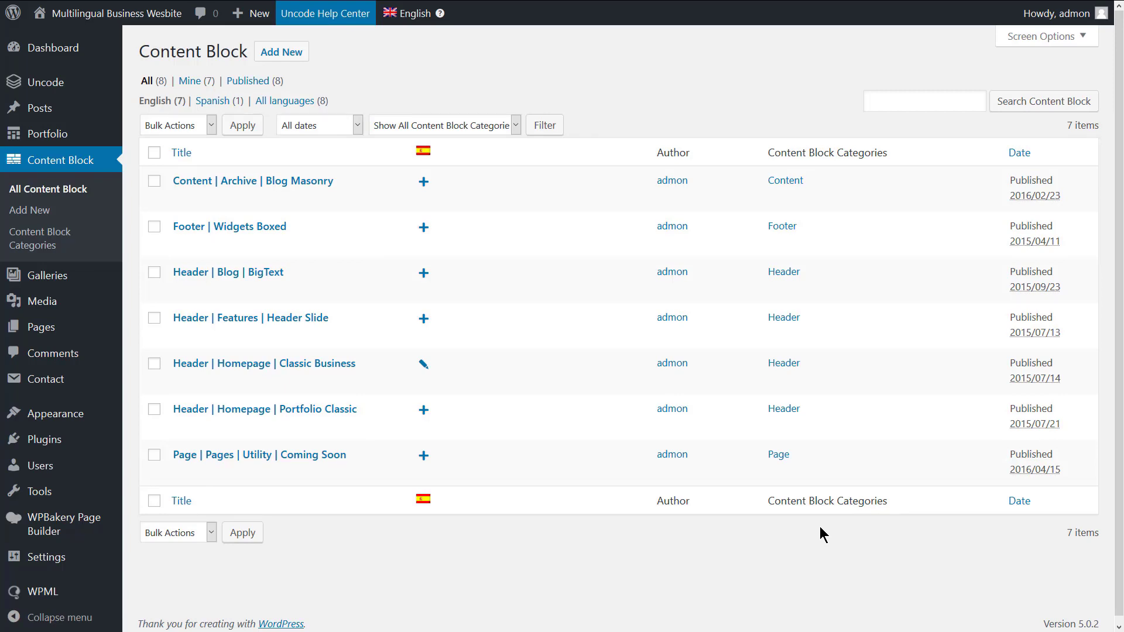
Translate the Home page into Spanish automatically, confirm the title translation "Inicio" and finish the translation
mouse_move(91, 323)
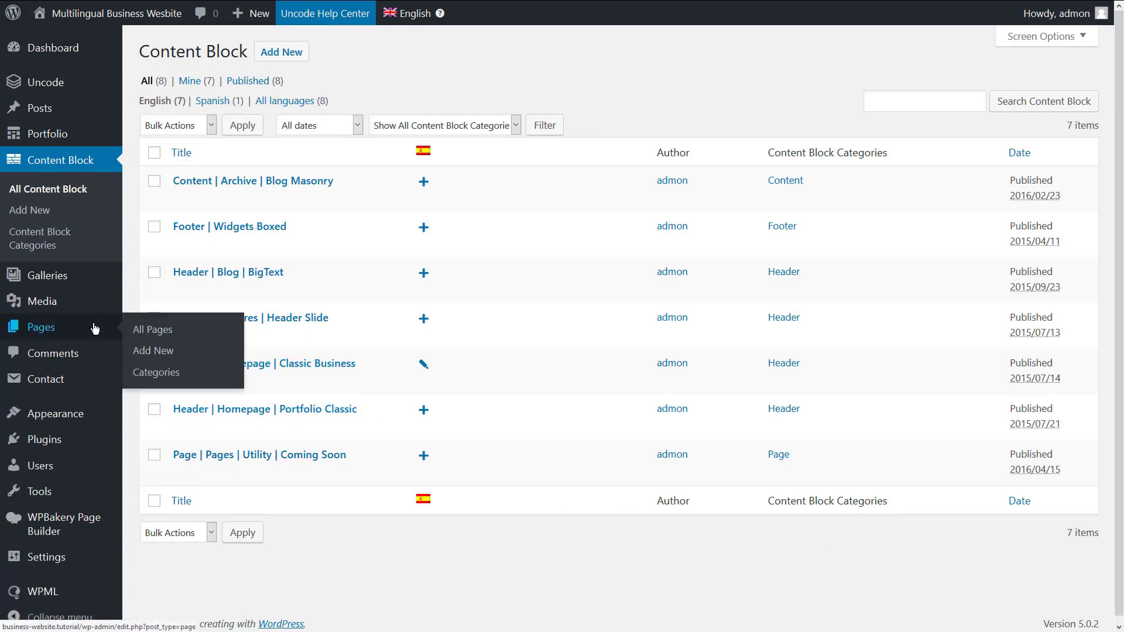
click(149, 334)
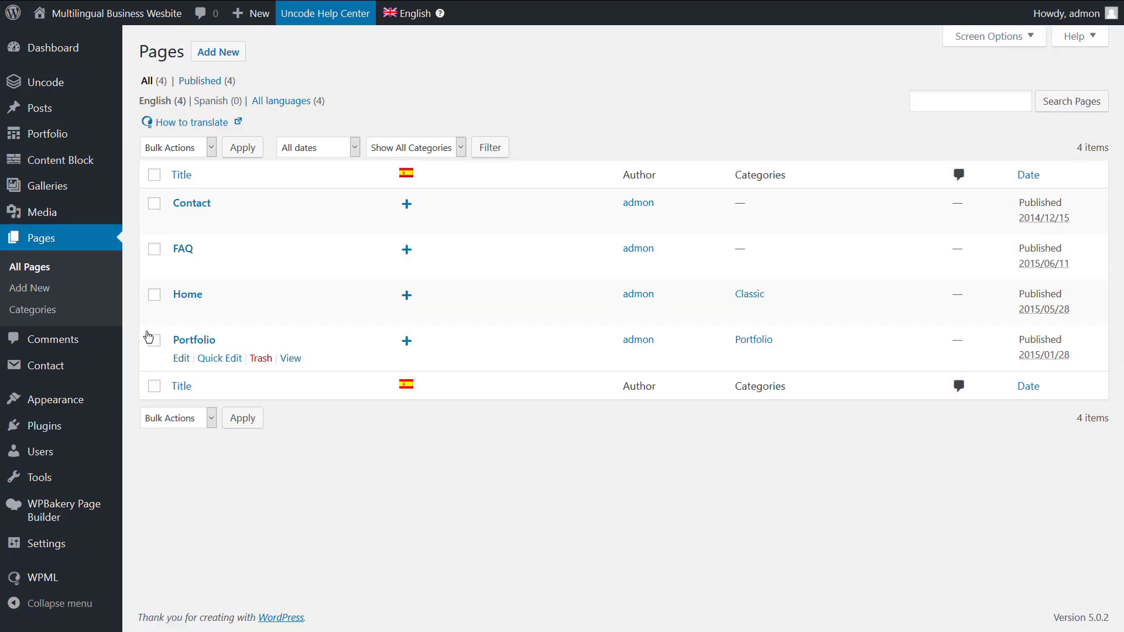
click(407, 295)
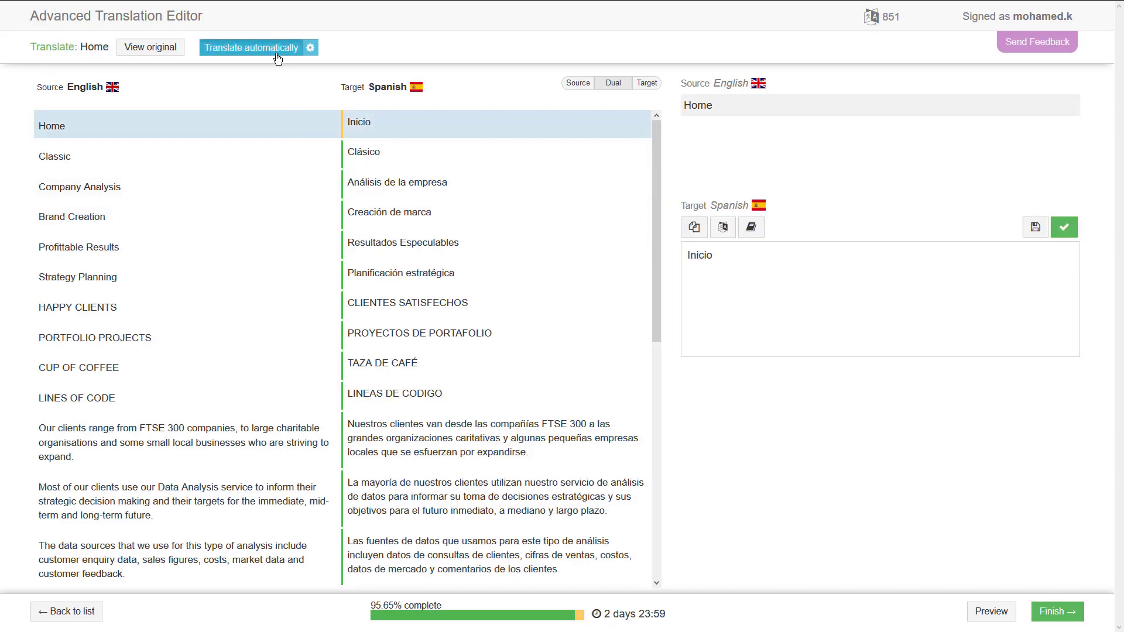
click(276, 54)
click(1073, 232)
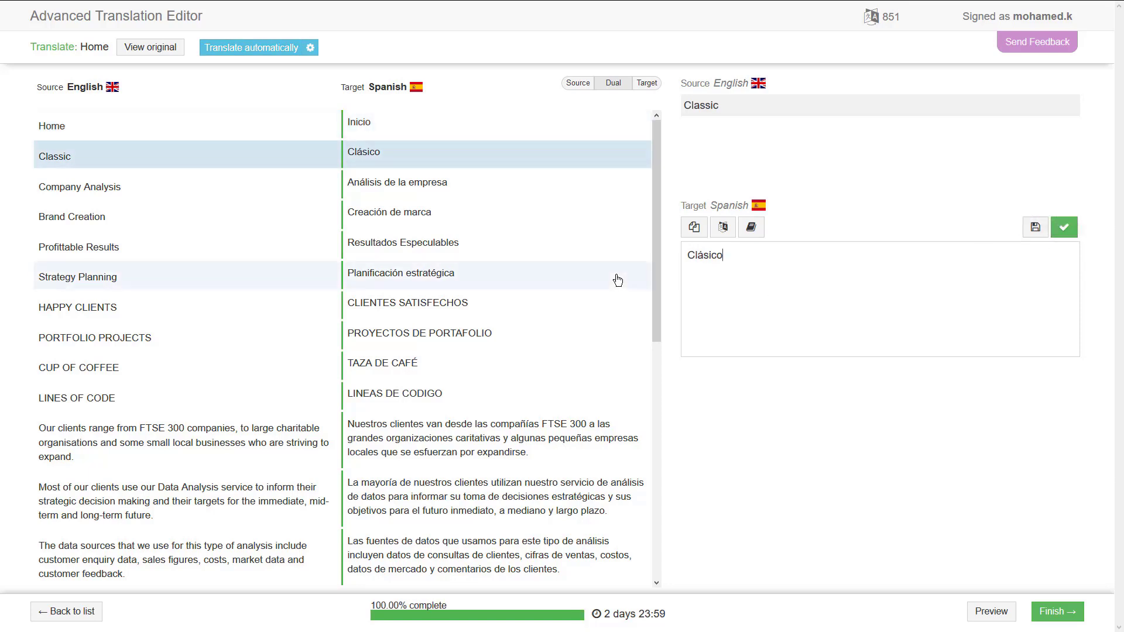
click(1059, 612)
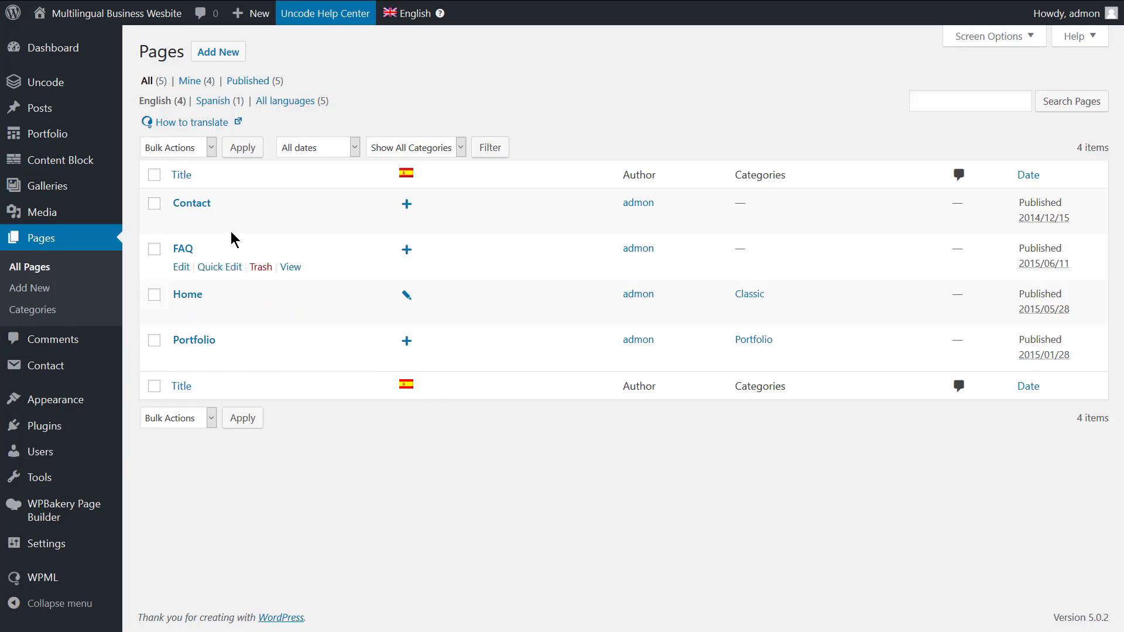
Look through the Contact page's content in the page editor and review the live Spanish home page
click(195, 206)
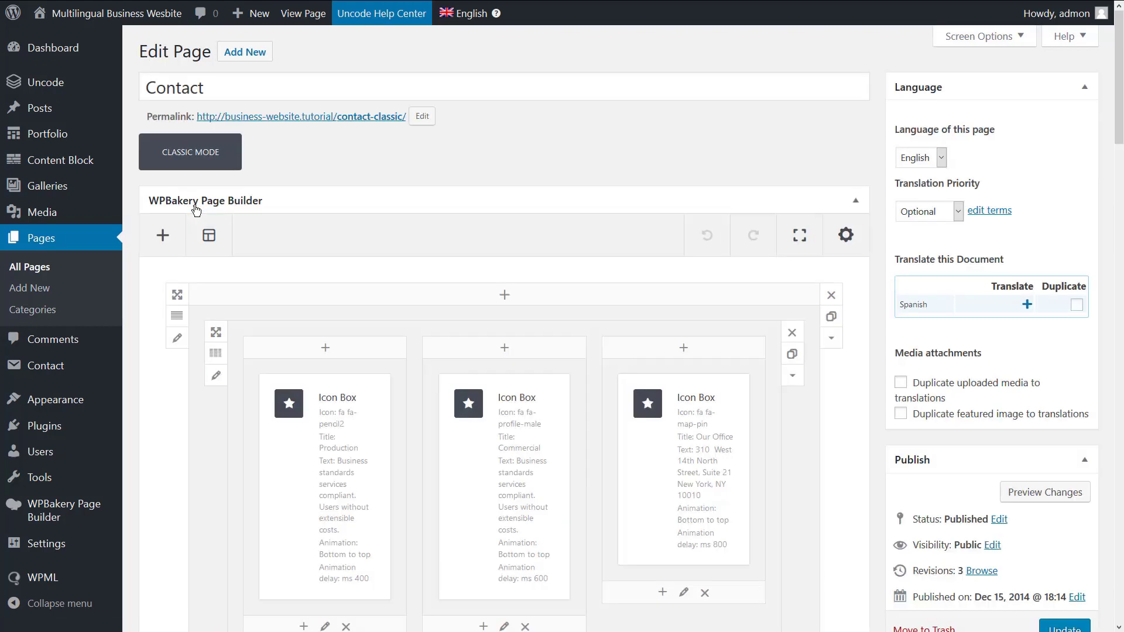
scroll(1122, 154, down, 1)
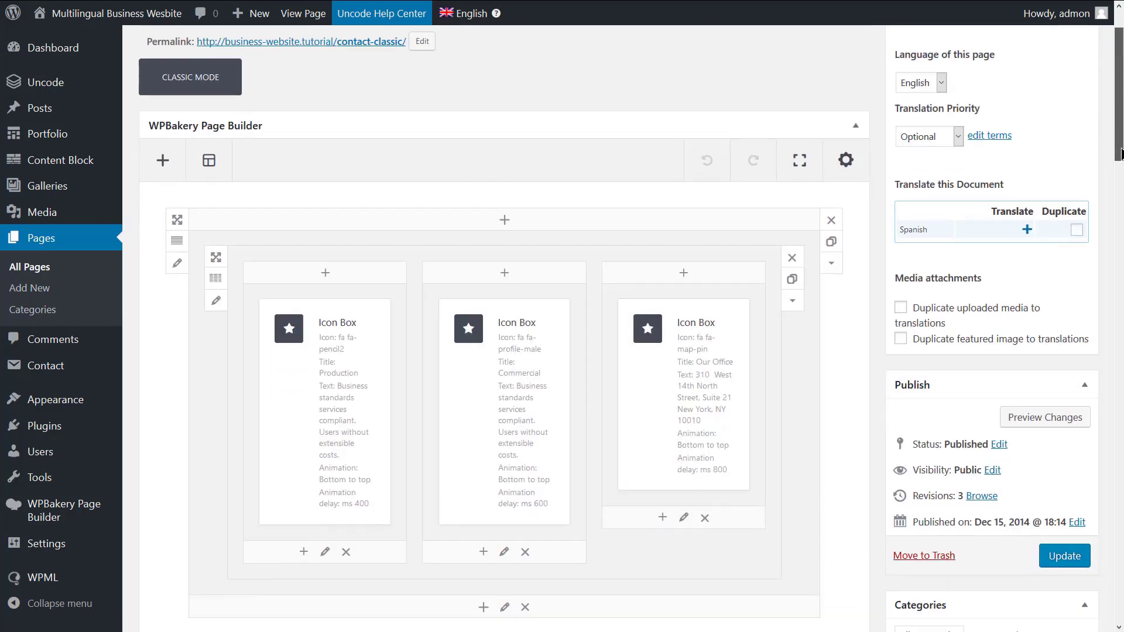
drag(1122, 154, 1122, 299)
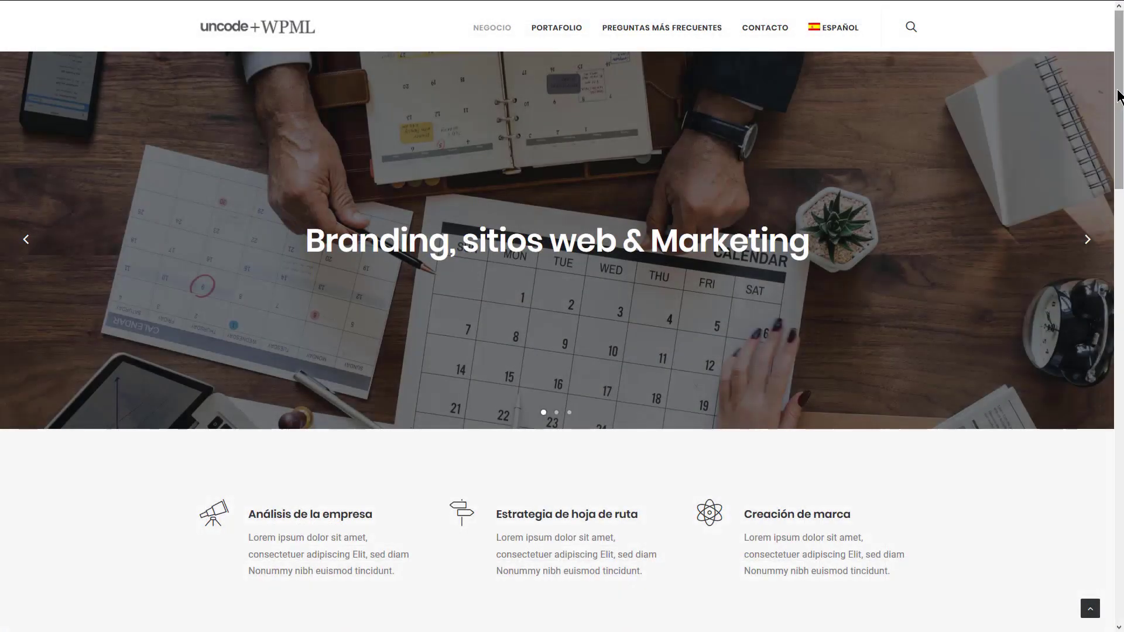
scroll(1118, 114, down, 1)
drag(1118, 114, 1118, 533)
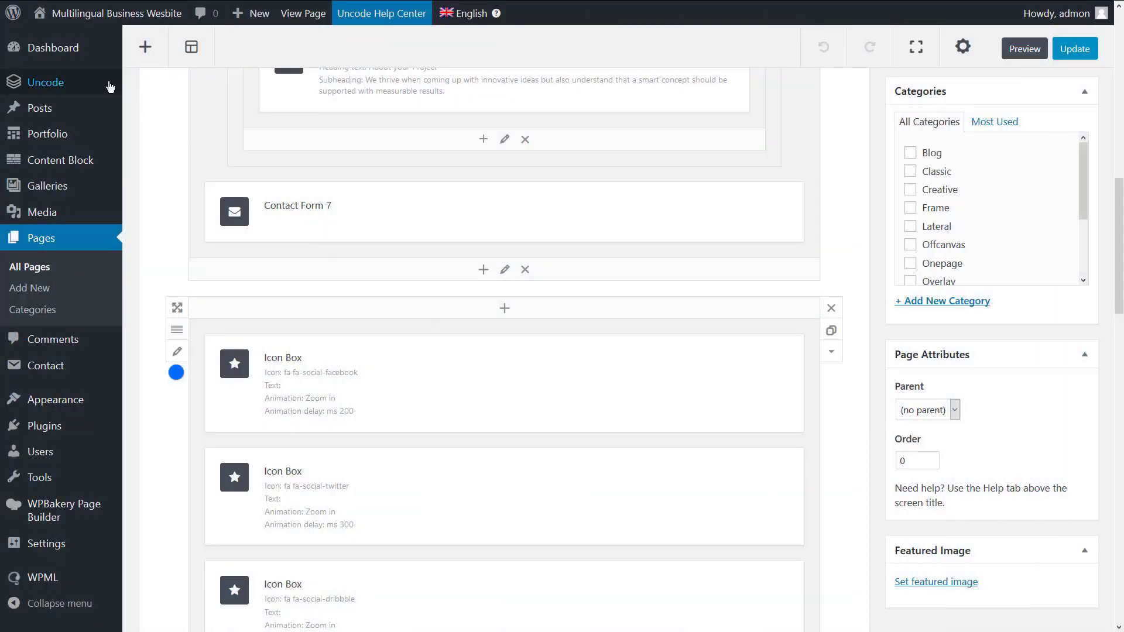
Save the footer's custom copyright text "Build Multilingual Business Websites | WPML & Uncode" in Uncode's theme options
mouse_move(88, 83)
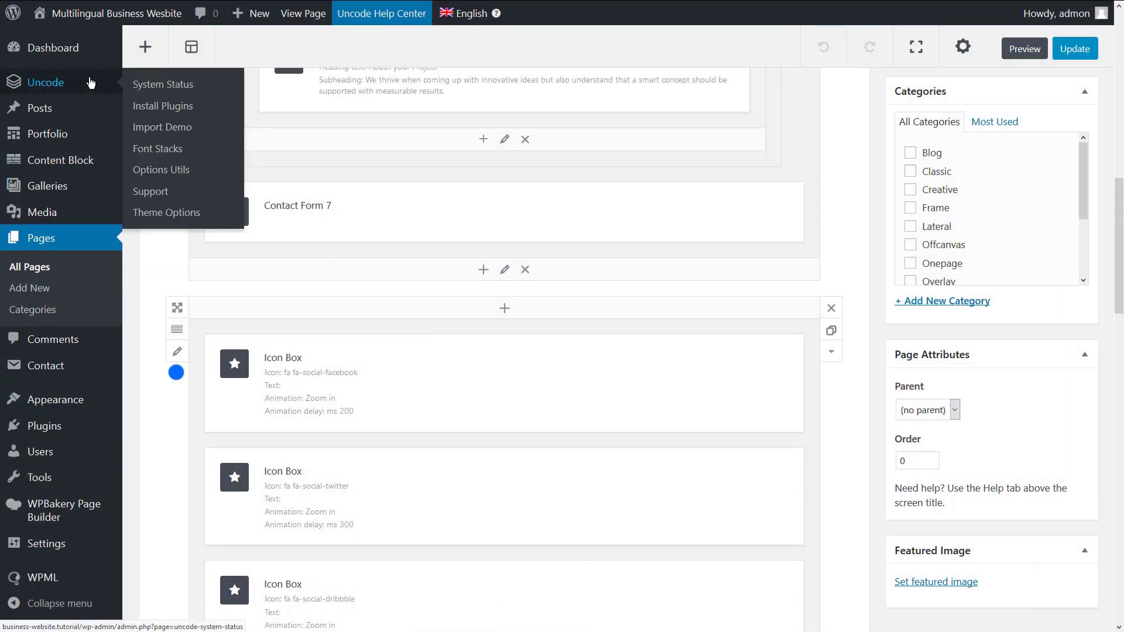
click(177, 214)
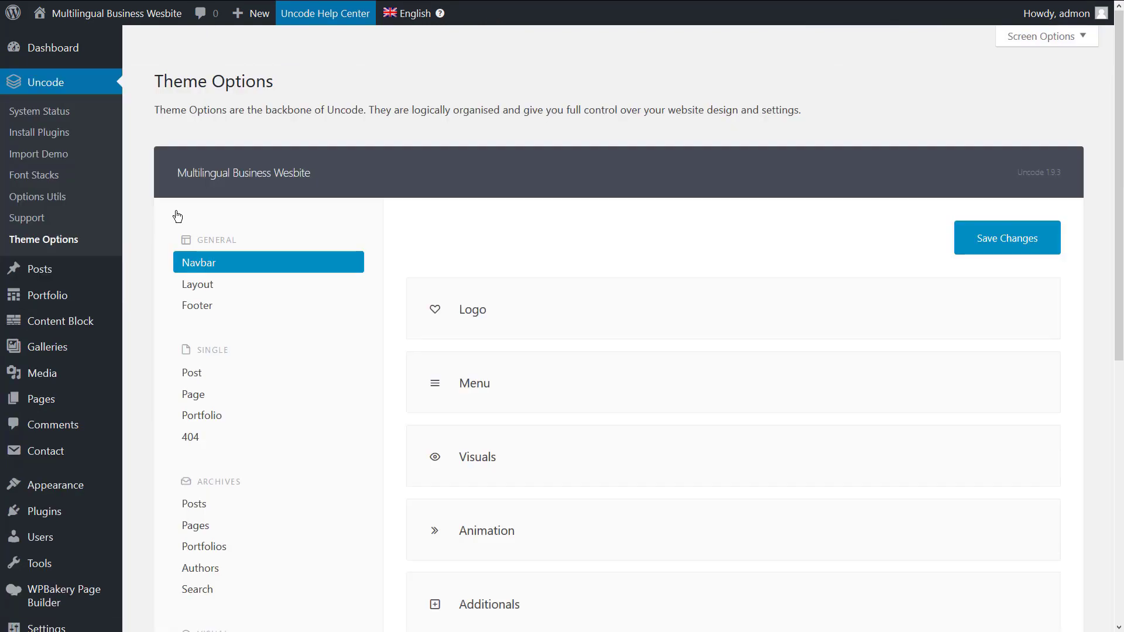
click(199, 308)
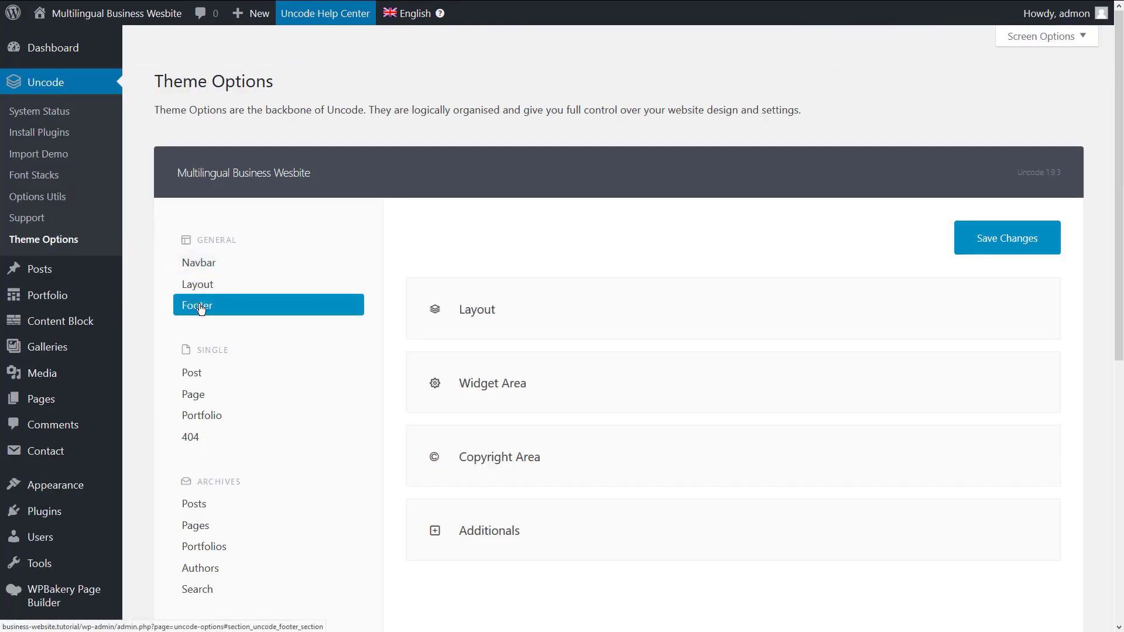
click(530, 462)
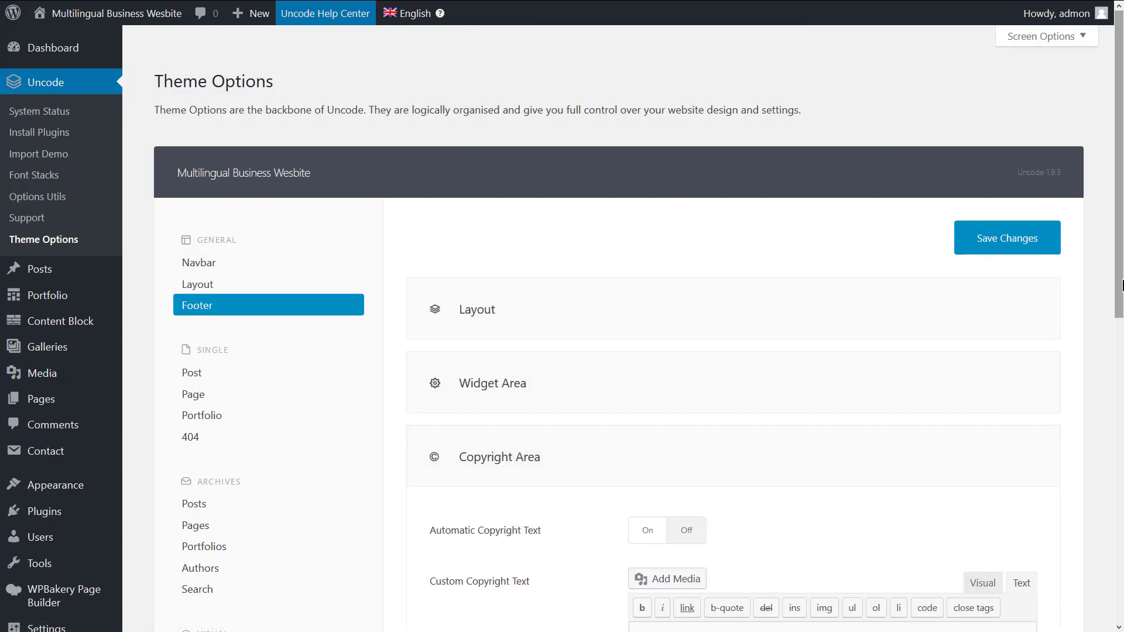
drag(1119, 294, 1119, 406)
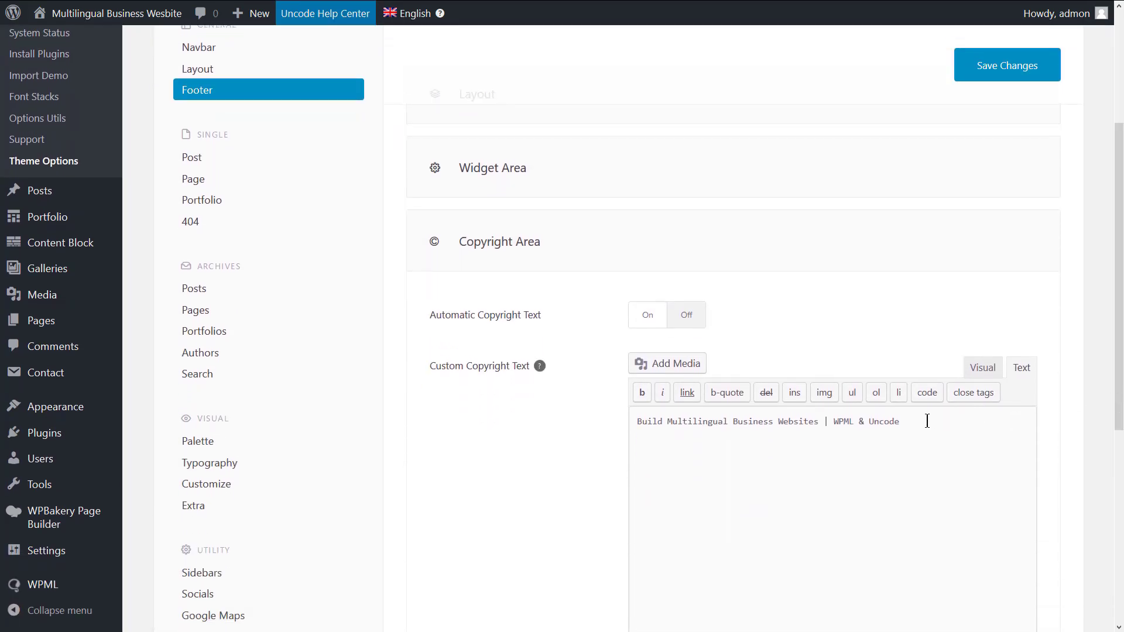
click(1004, 67)
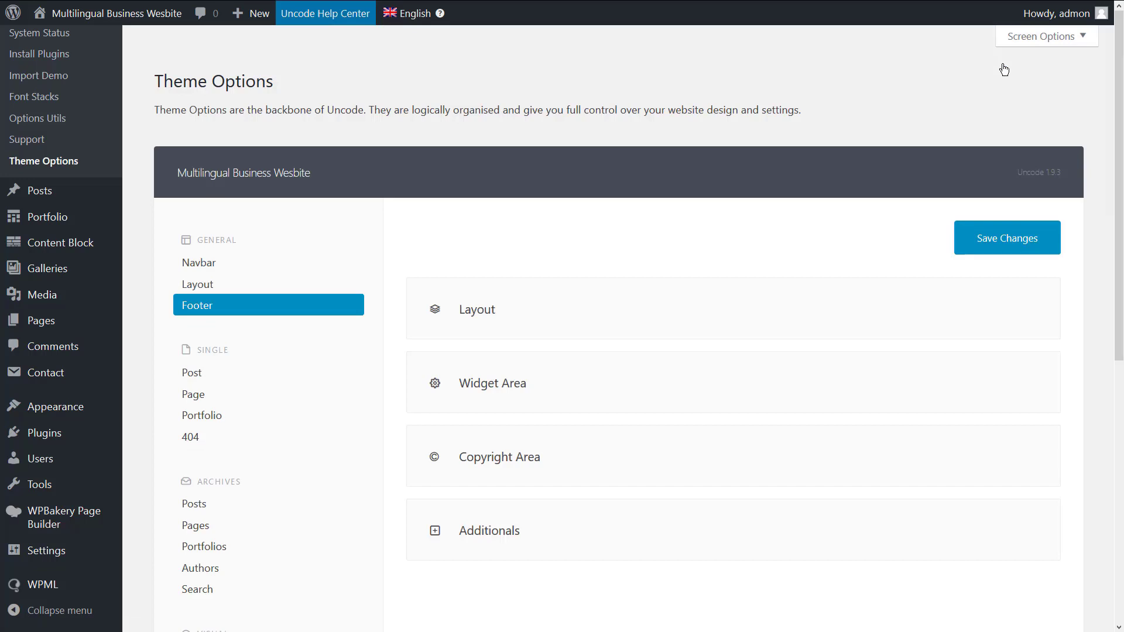
Search WPML's String Translation for an exact match of "Build Multilingual Business Websites | WPML & Uncode"
mouse_move(90, 583)
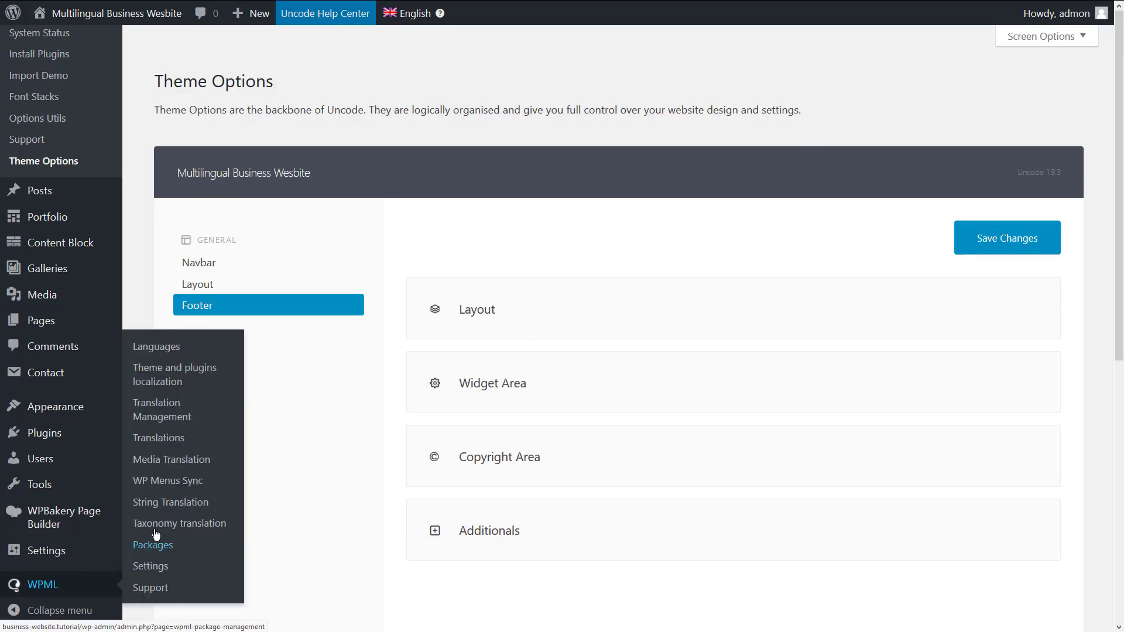
click(170, 502)
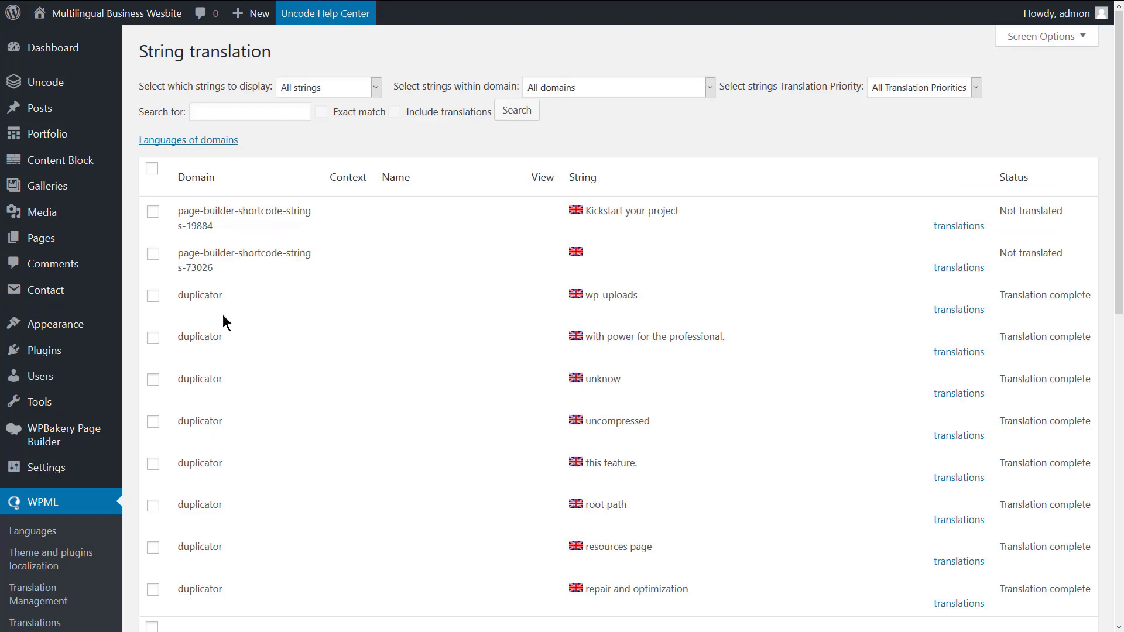
click(267, 117)
text(Websites | WPML & Uncode)
click(321, 111)
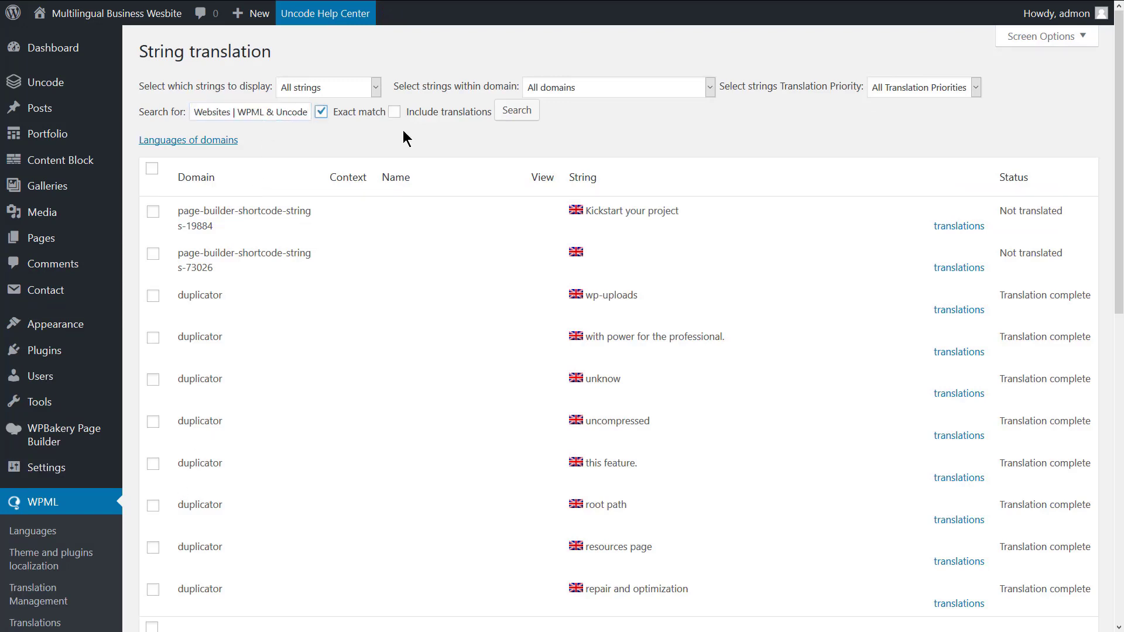
click(518, 116)
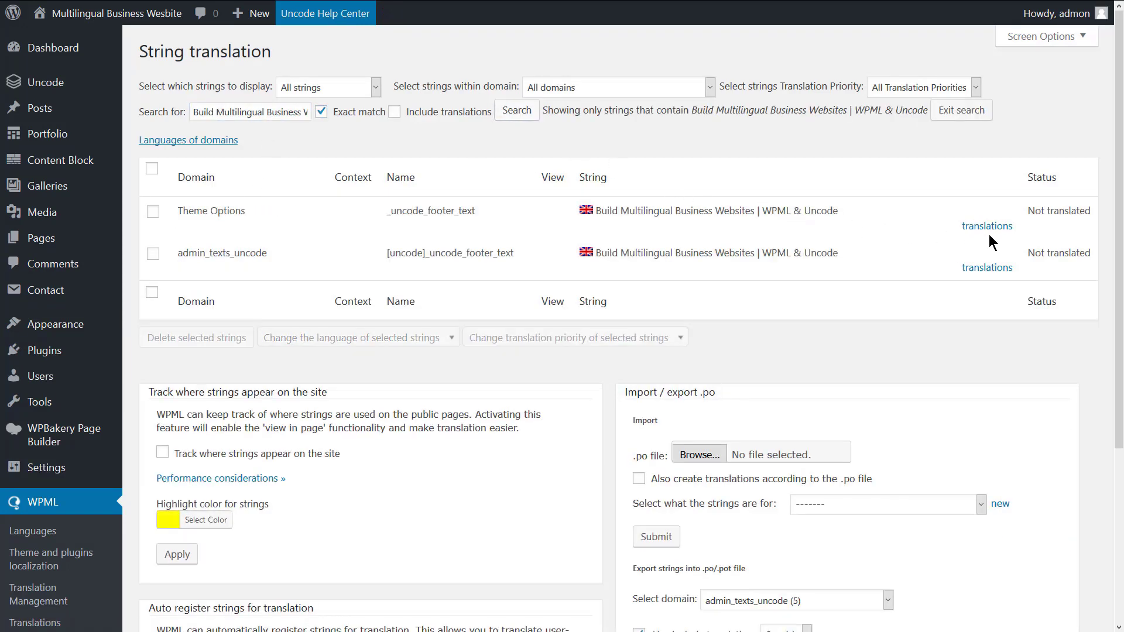
Translate the Theme Options footer string as "Construir sitios web de negocios multilingües | WPML y Uncode", mark it complete and save it
click(996, 227)
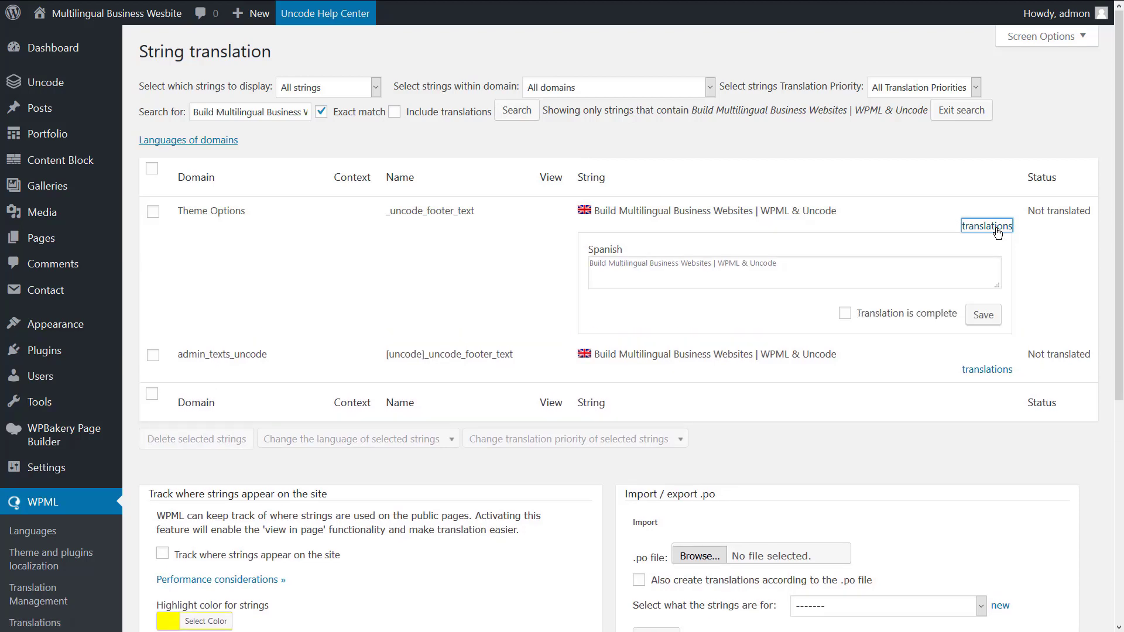
click(820, 264)
text(Construir sitios web de negocios multilingües | WPML y Uncode)
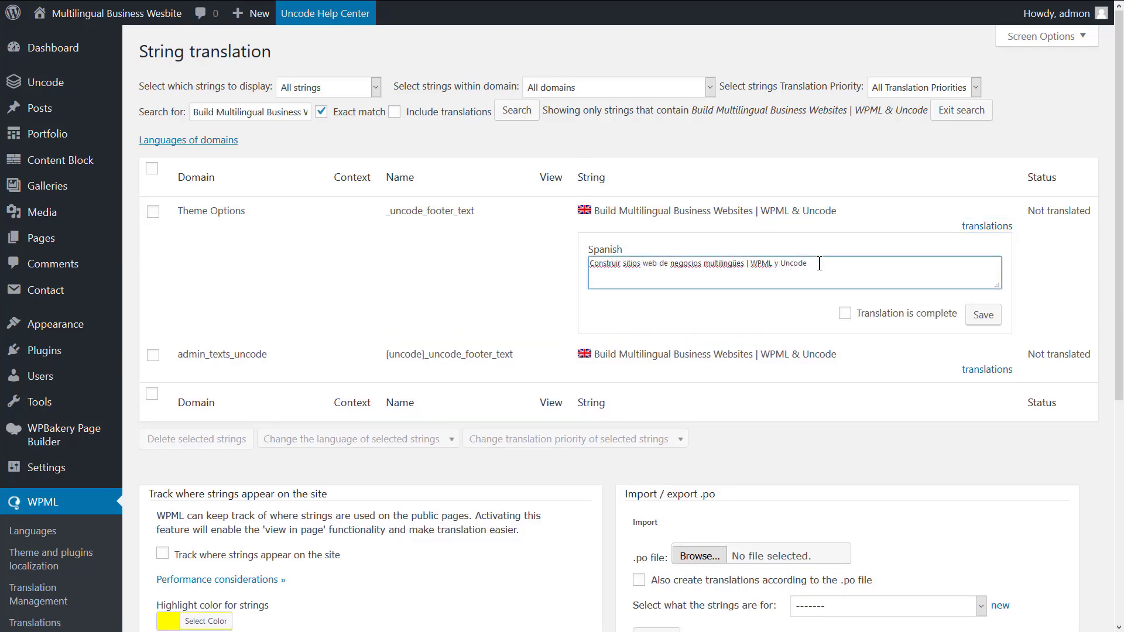
click(845, 315)
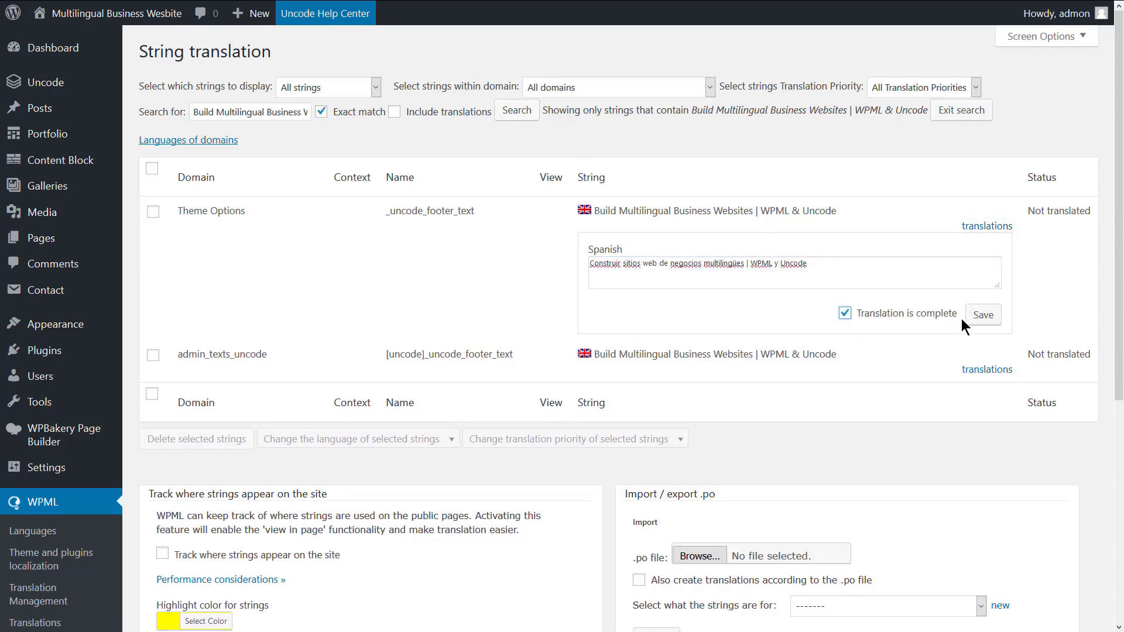
click(980, 316)
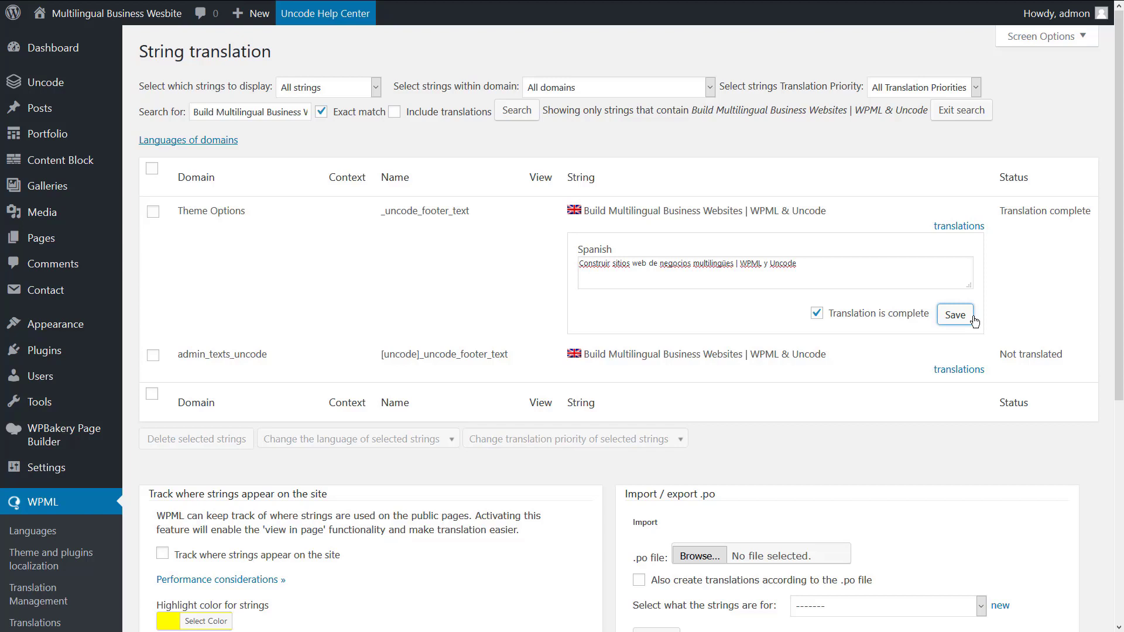
Look through the string domains available for filtering, including Theme Options, uncode and Widgets
click(713, 88)
drag(714, 114, 715, 202)
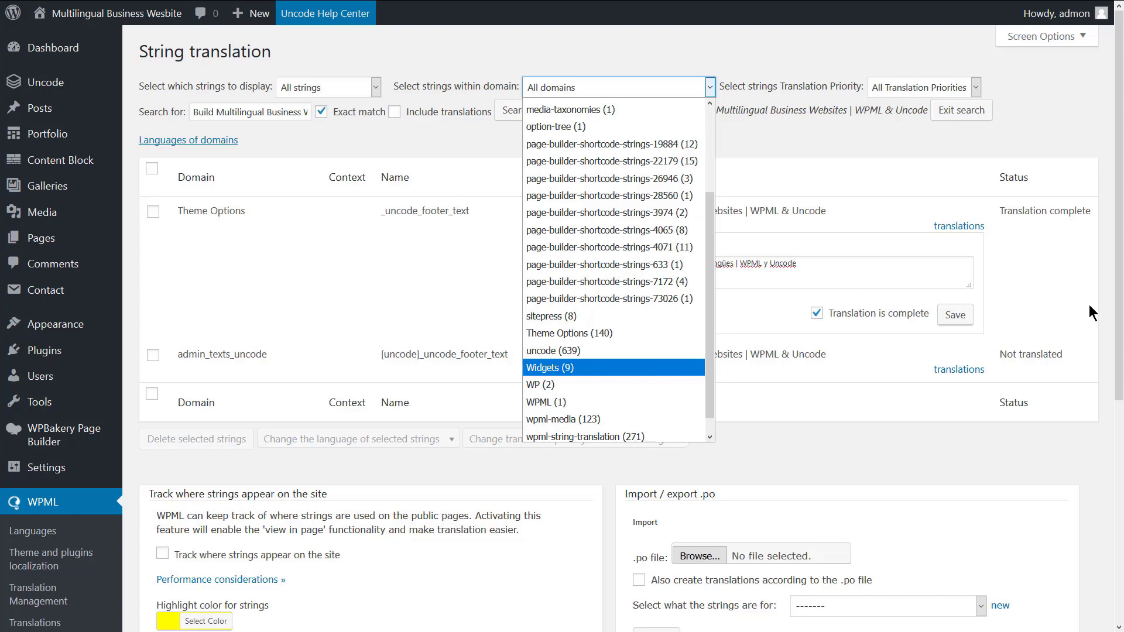
Synchronize the Main Menu to Spanish with WP Menus Sync, applying all proposed changes
drag(1119, 280, 1119, 414)
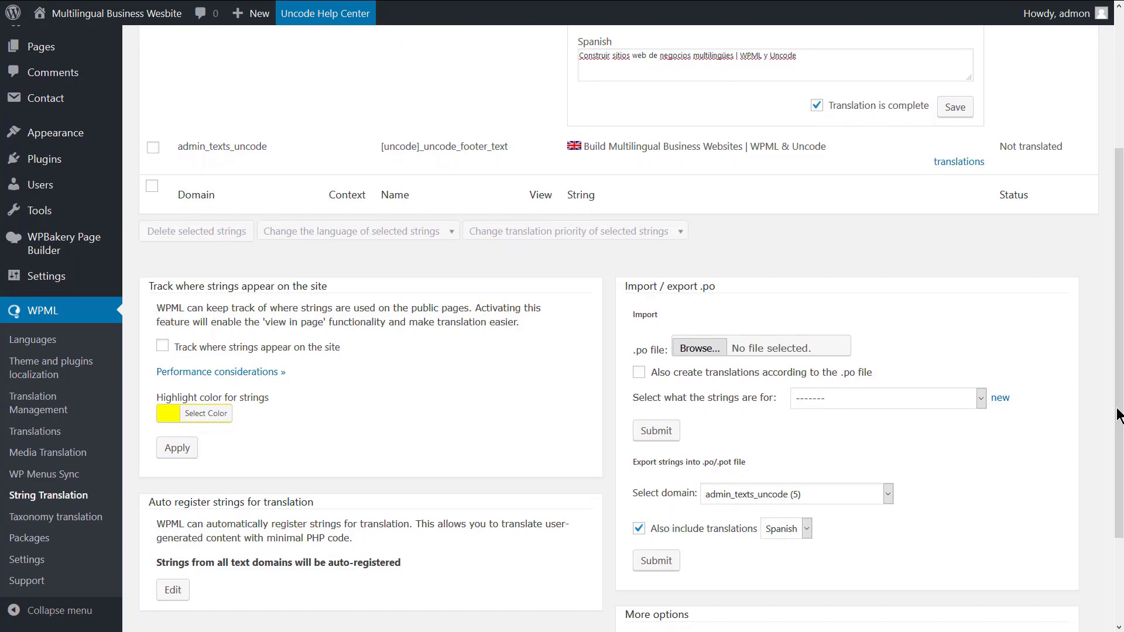
click(53, 476)
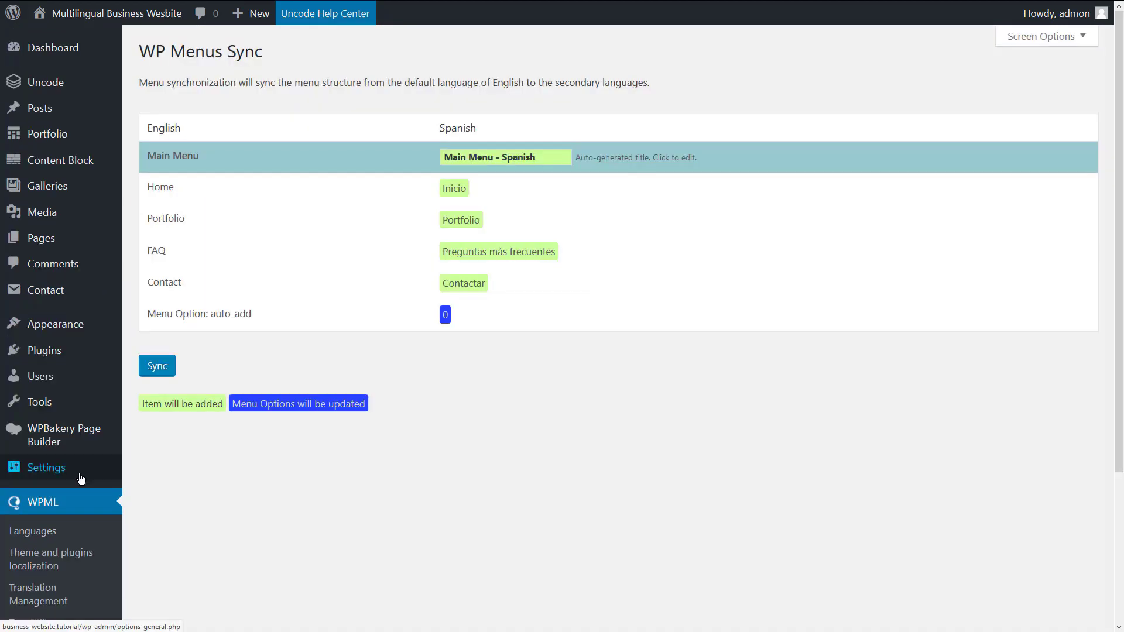
click(158, 367)
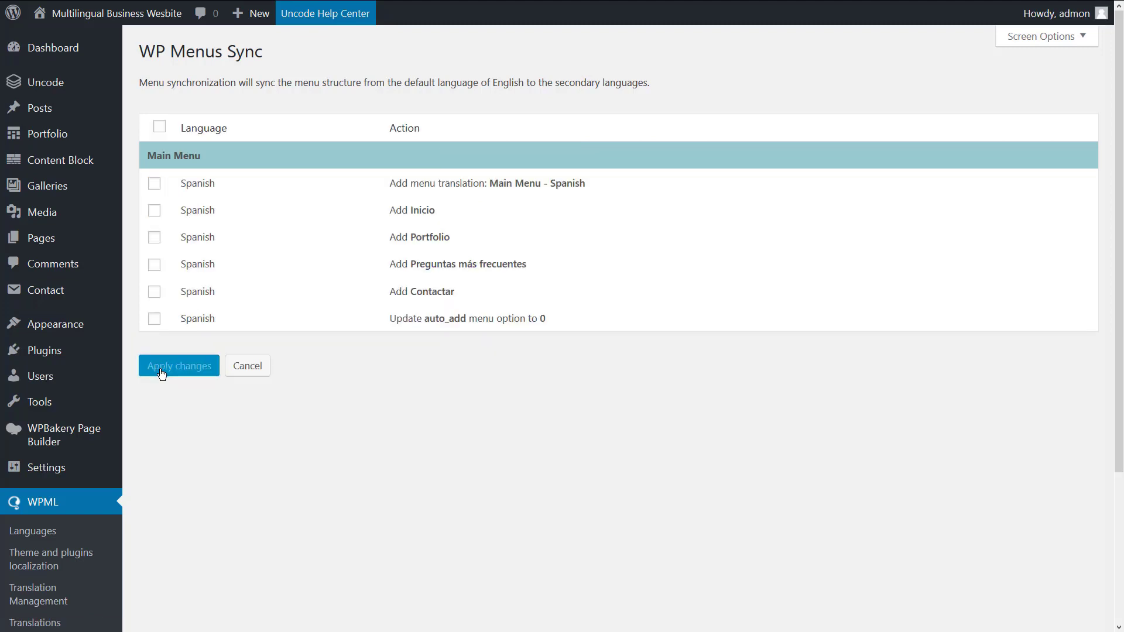
click(160, 126)
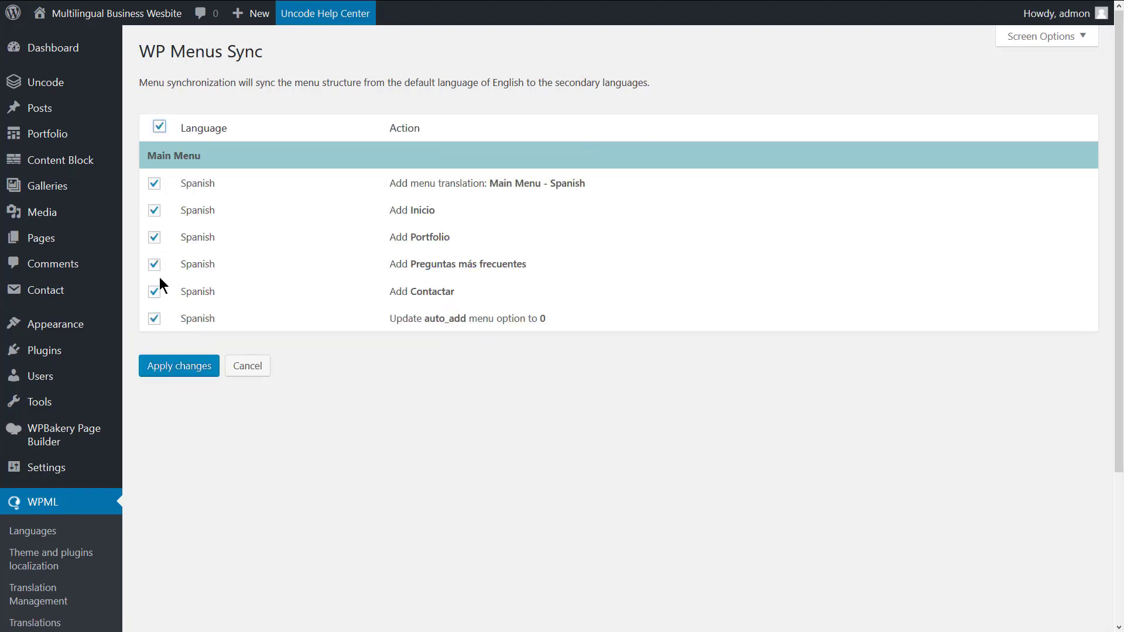
click(181, 367)
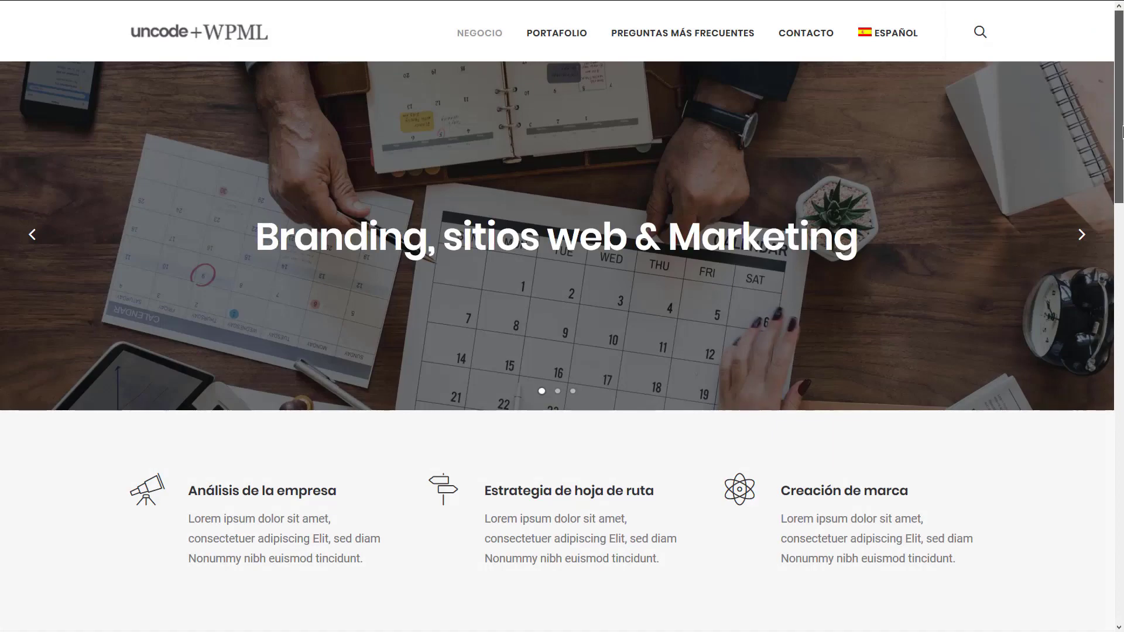
Review the Spanish home page down to its translated footer, and open the Portafolio page from its menu
drag(1120, 130, 1120, 539)
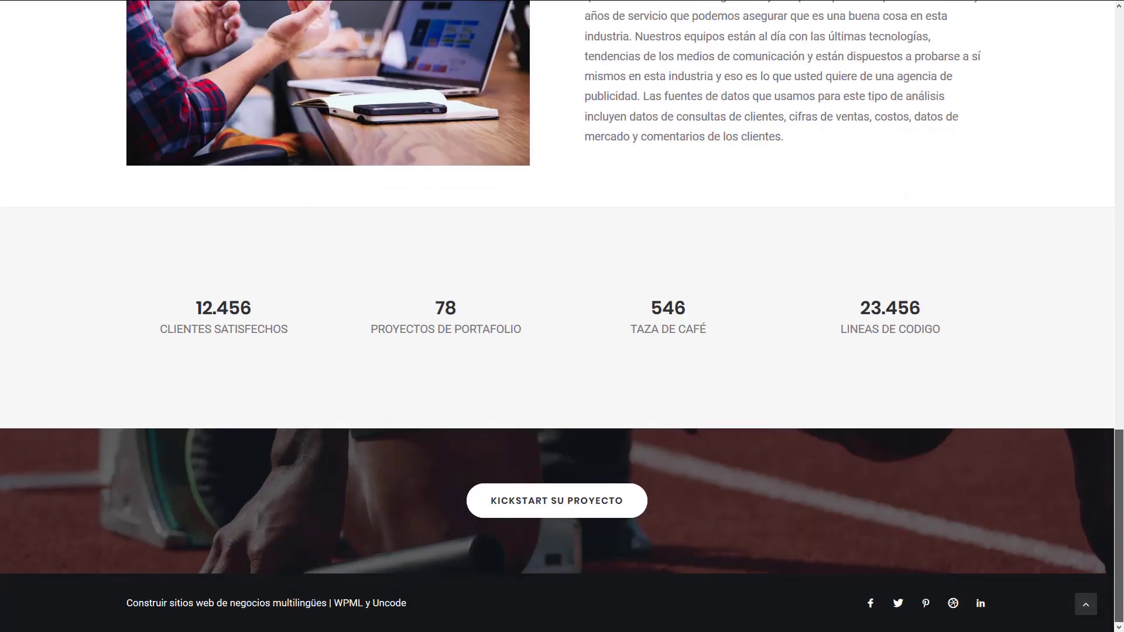
drag(1120, 538, 1121, 137)
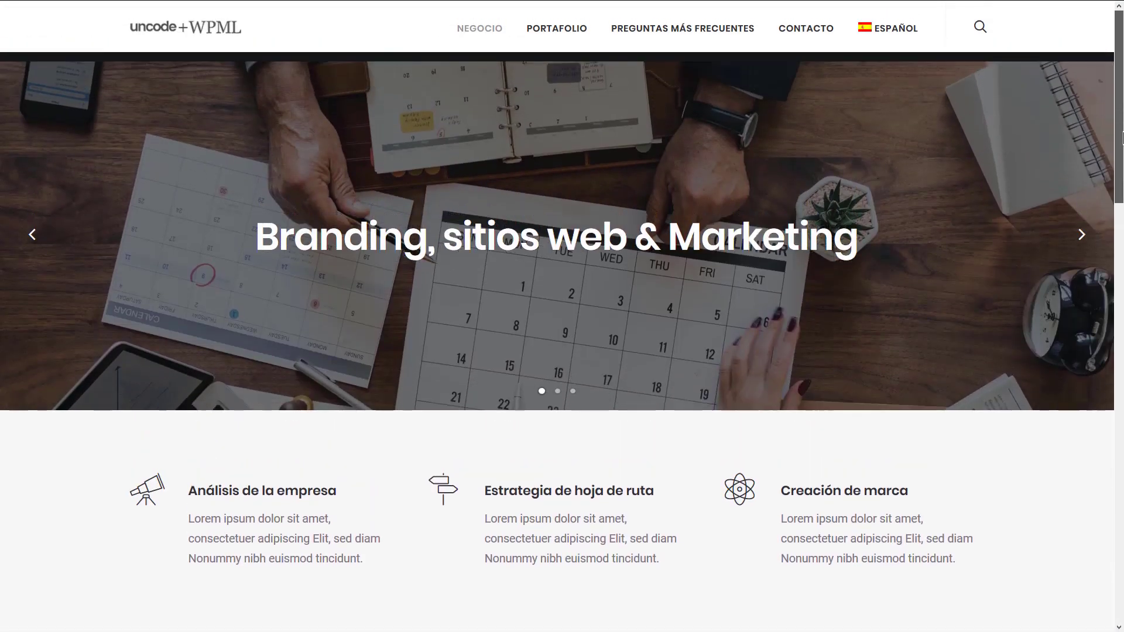
click(574, 36)
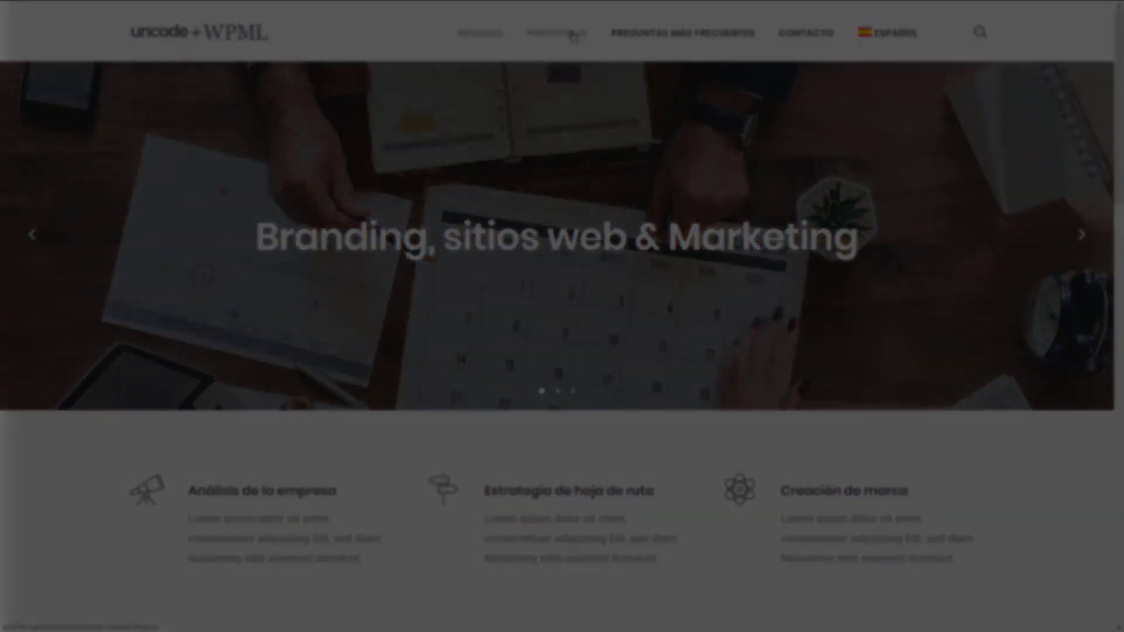